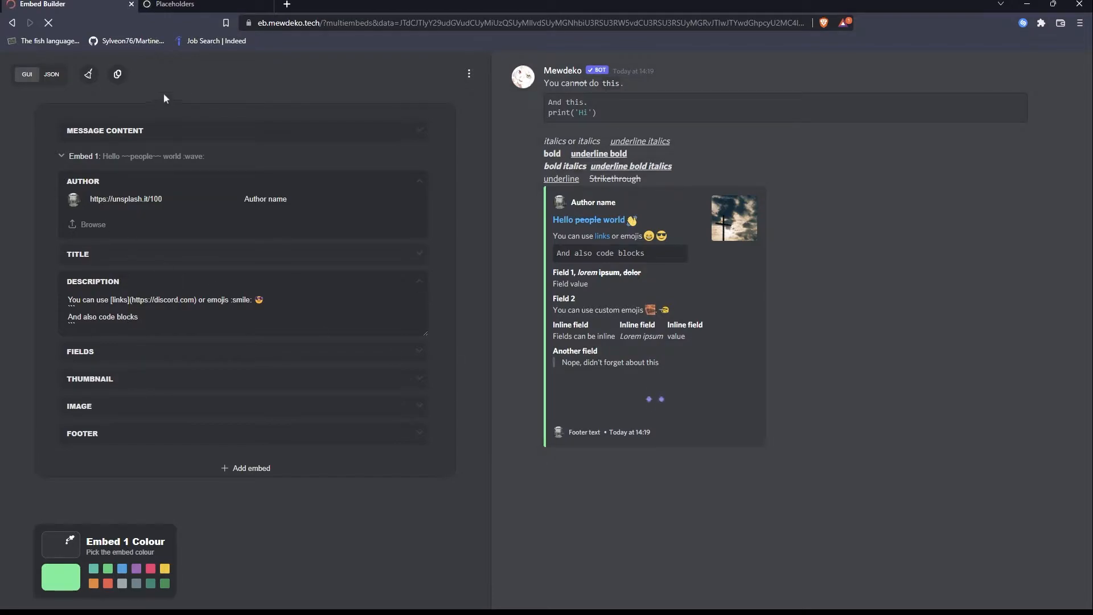
Clear all sample content from the embed builder and set the first embed's description to "hi".
left_click(90, 78)
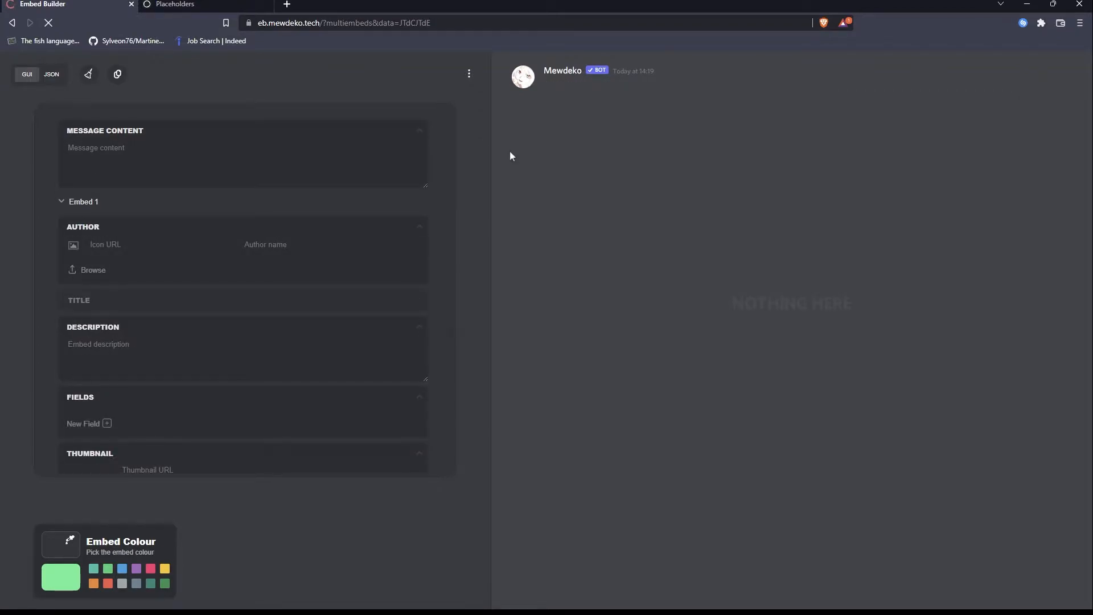
left_click(93, 353)
type("hi")
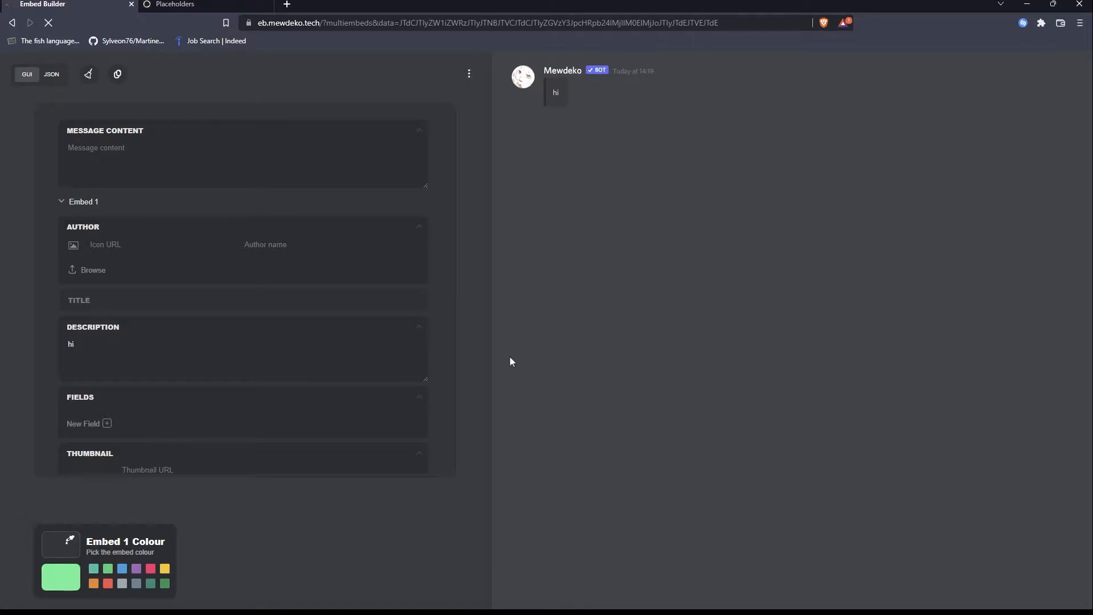
Copy the embed's JSON, switch to Discord and send it in staff-chat with the .say command.
left_click(118, 78)
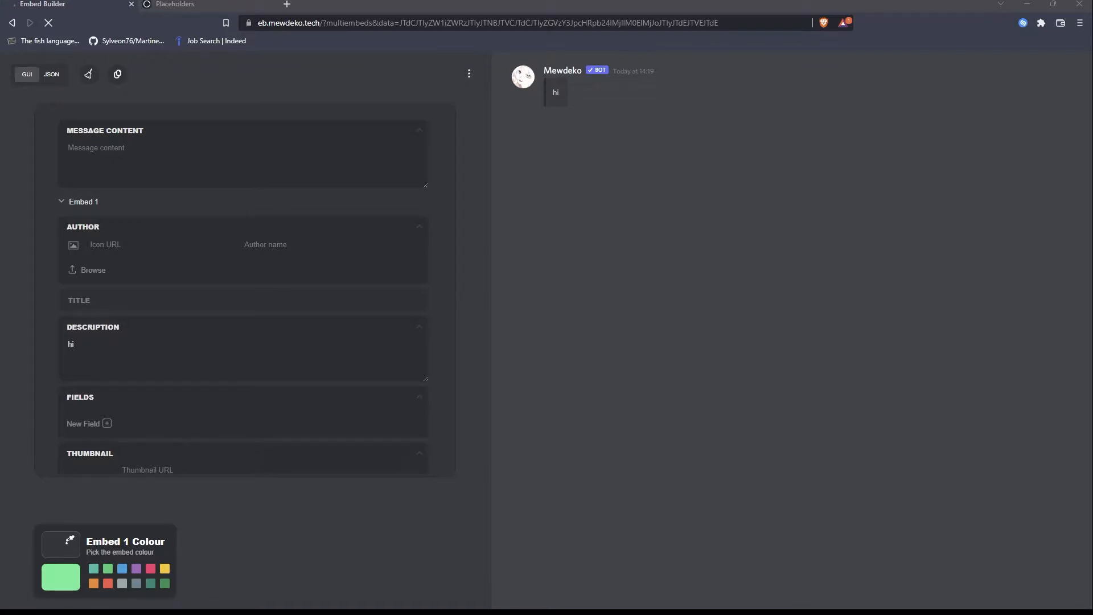
key("alt+Tab")
type(".say")
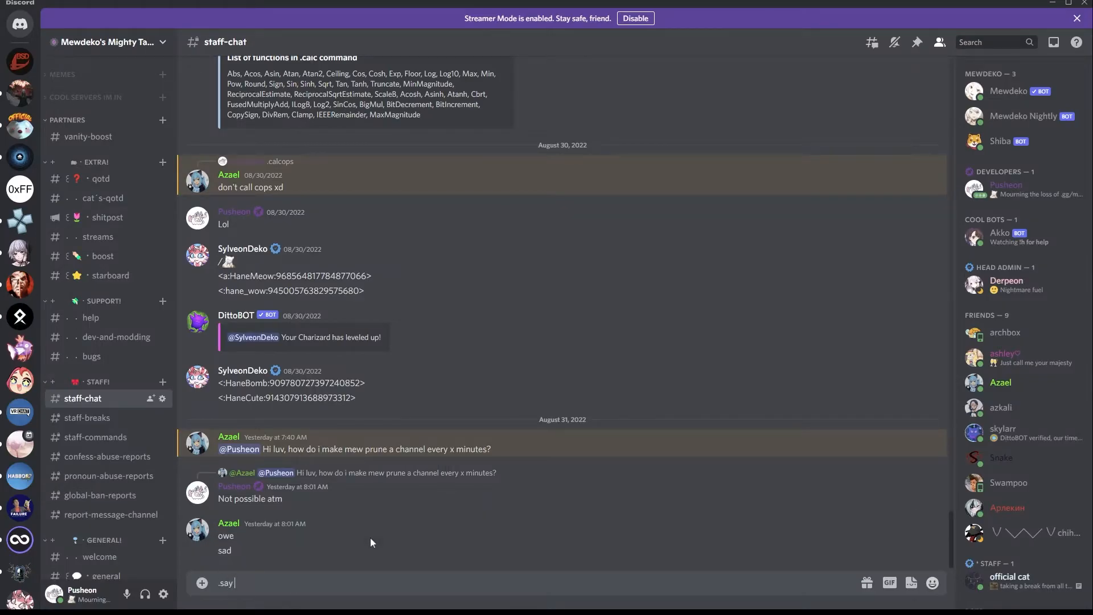
key("ctrl+v")
key("Return")
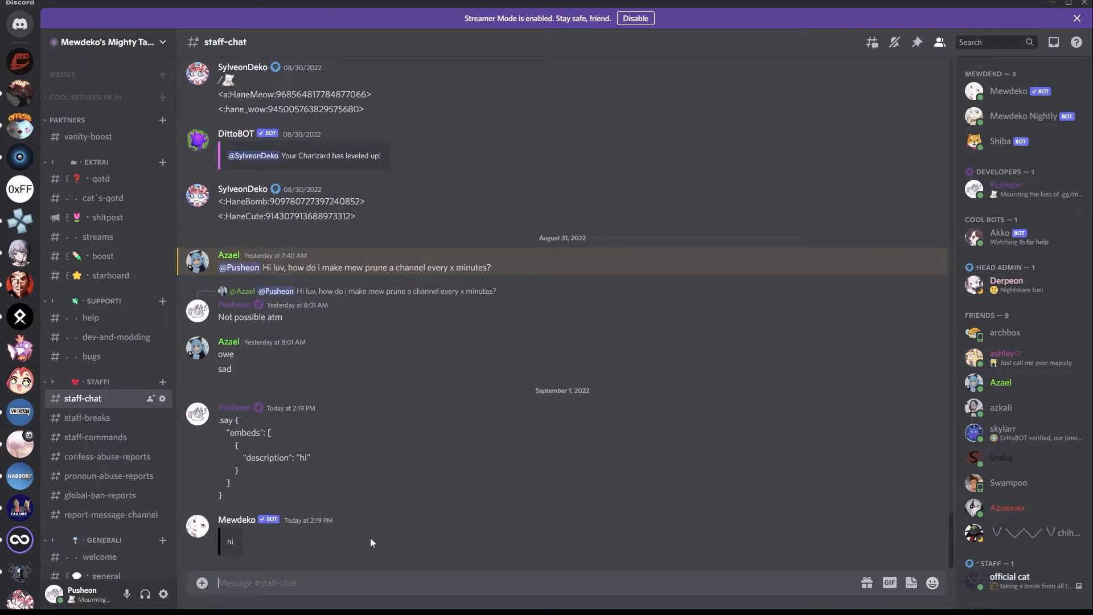
Send a :wave: emoji message in the staff-chat channel.
left_click_drag(224, 546, 235, 544)
type(":wave:")
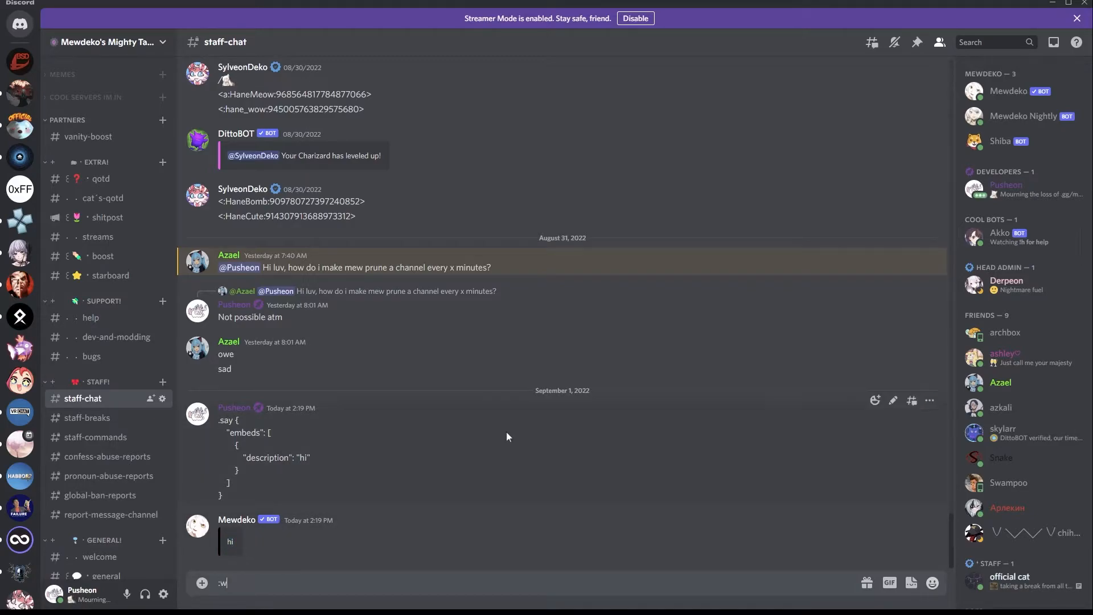
key("Return")
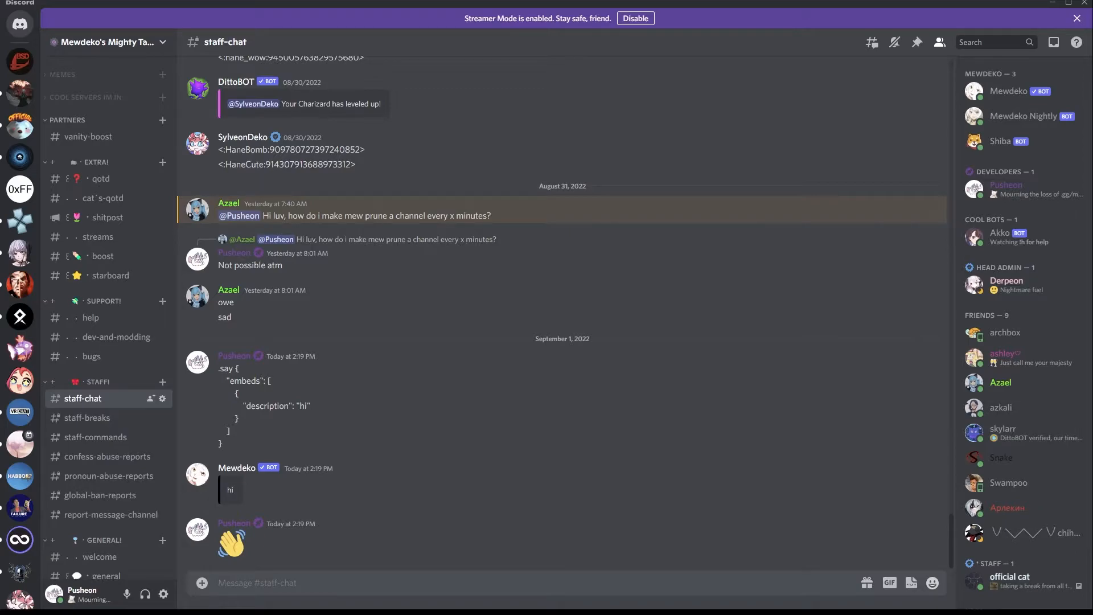
Switch back to the Embed Builder and add a second embed with the description "hi x2".
key("alt+Tab")
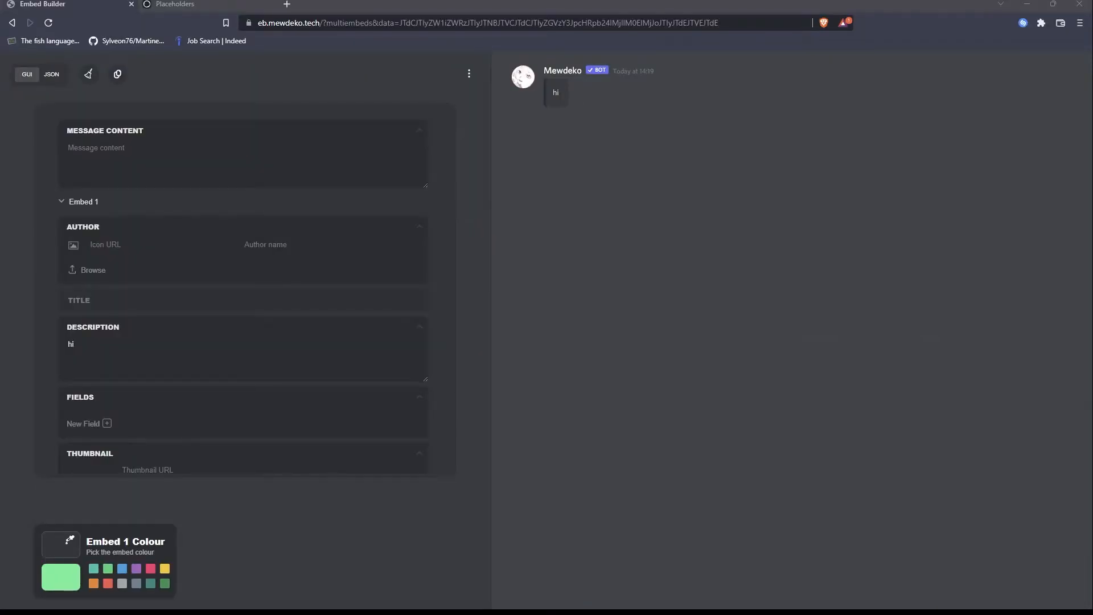
scroll(258, 346, "down", 4)
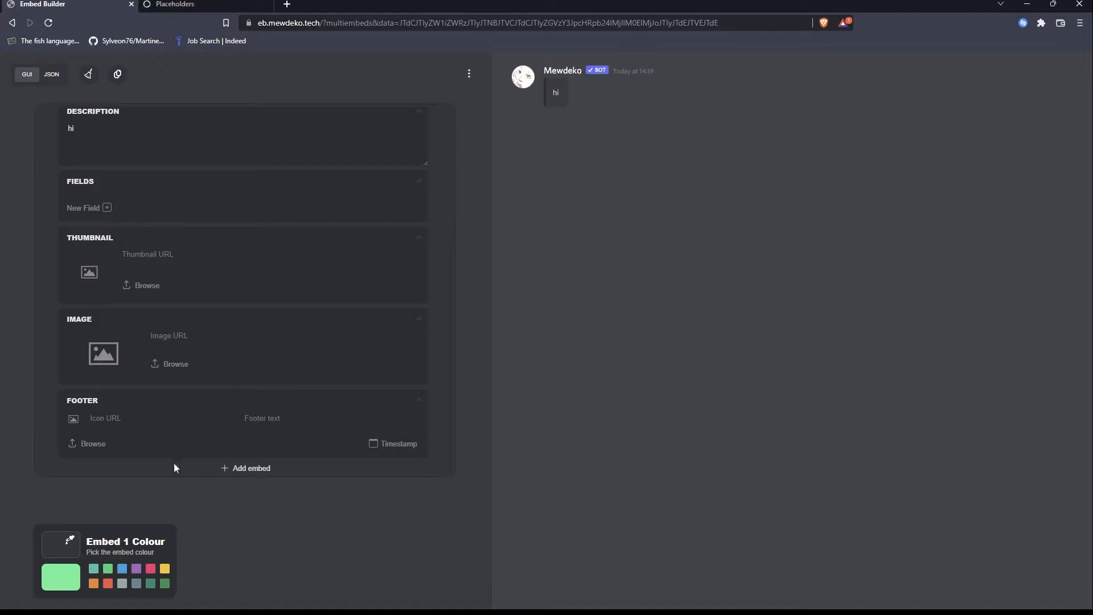
left_click(256, 476)
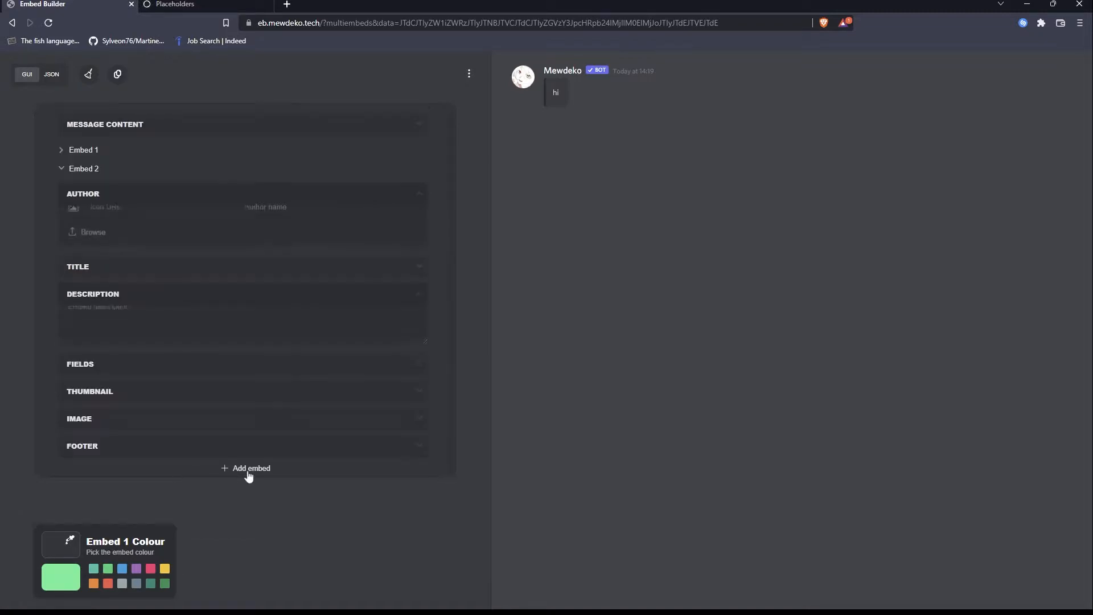
left_click(150, 311)
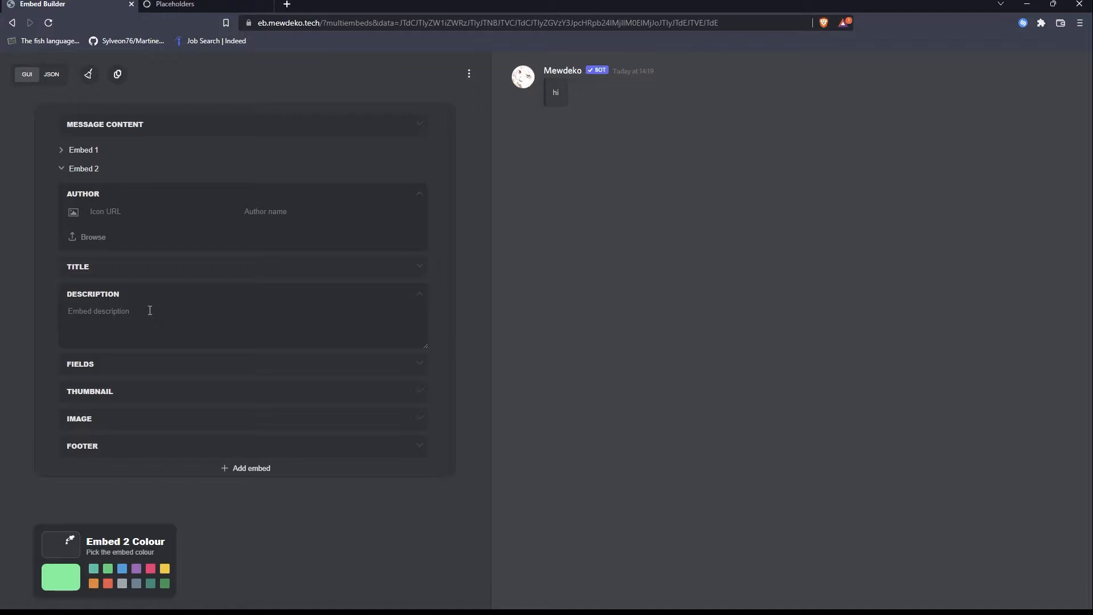
type("hi x@")
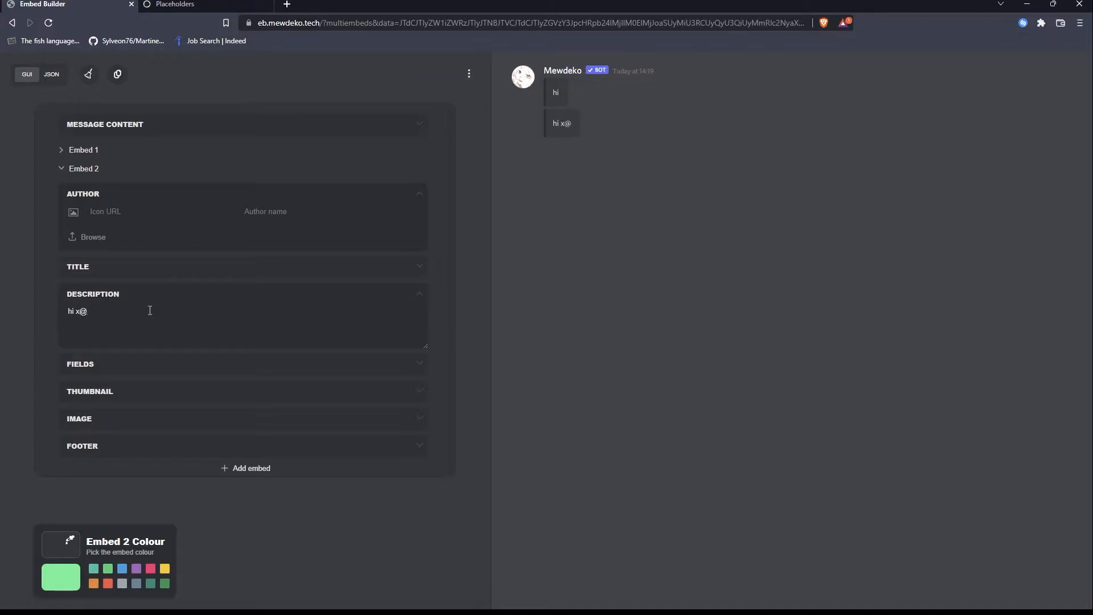
key("BackSpace")
type("2")
Copy the two-embed JSON and send it in Discord's staff-chat with the .say command.
key("alt+Tab")
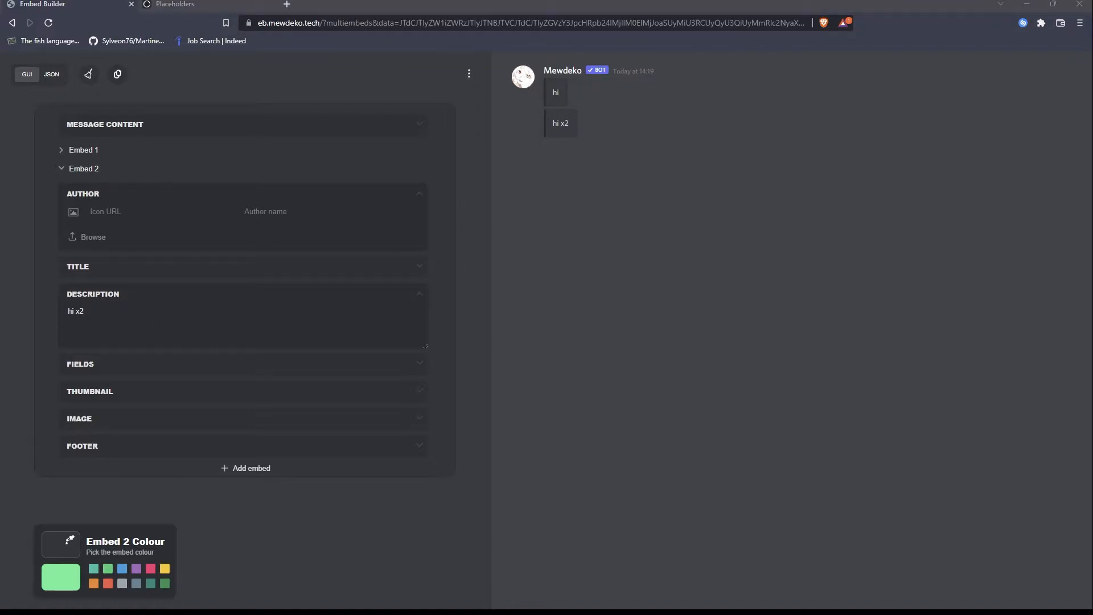
left_click(117, 74)
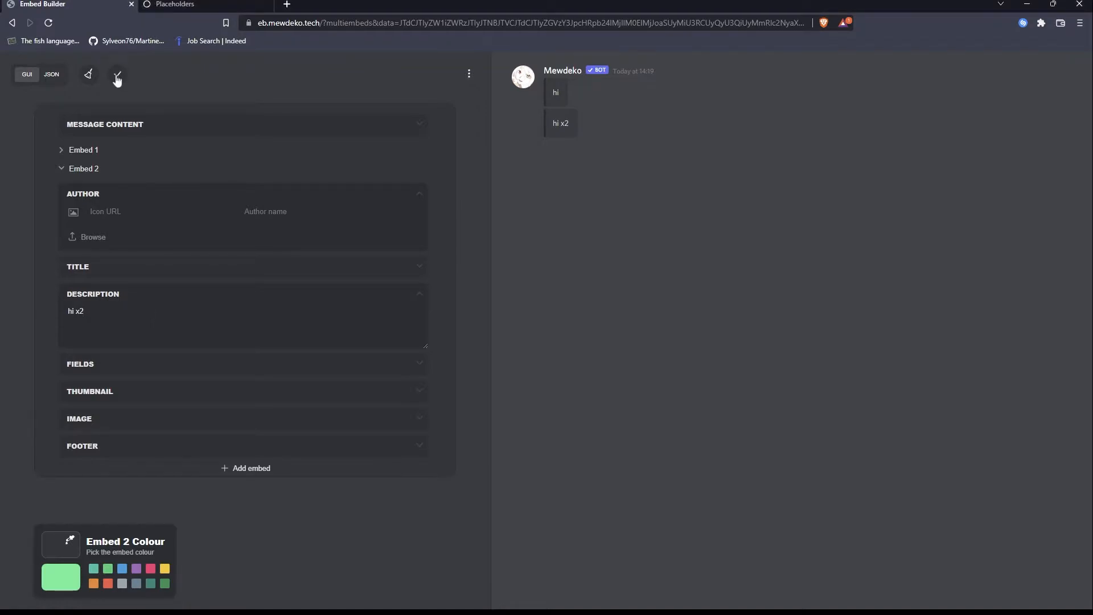
key("alt+Tab")
key("alt+Tab")
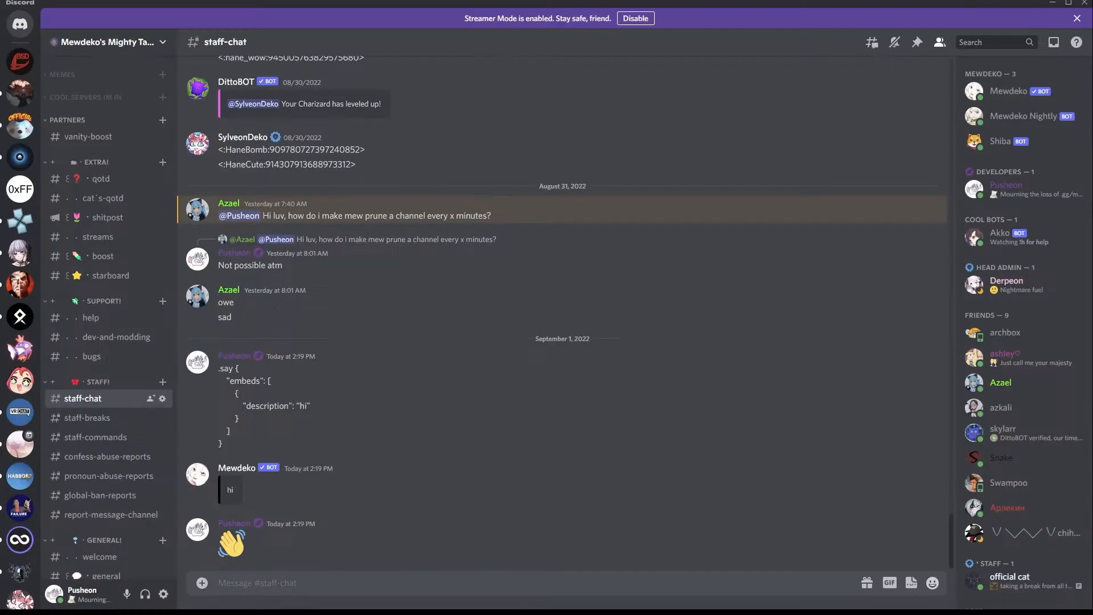
key("ctrl+v")
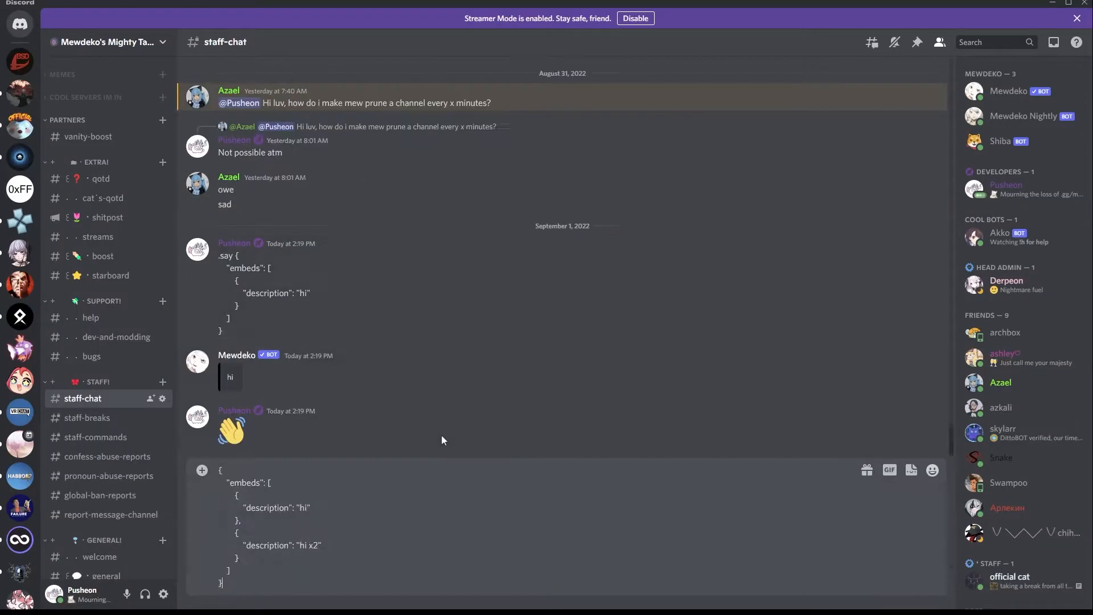
key("ctrl+a")
key("ctrl+x")
type(".say")
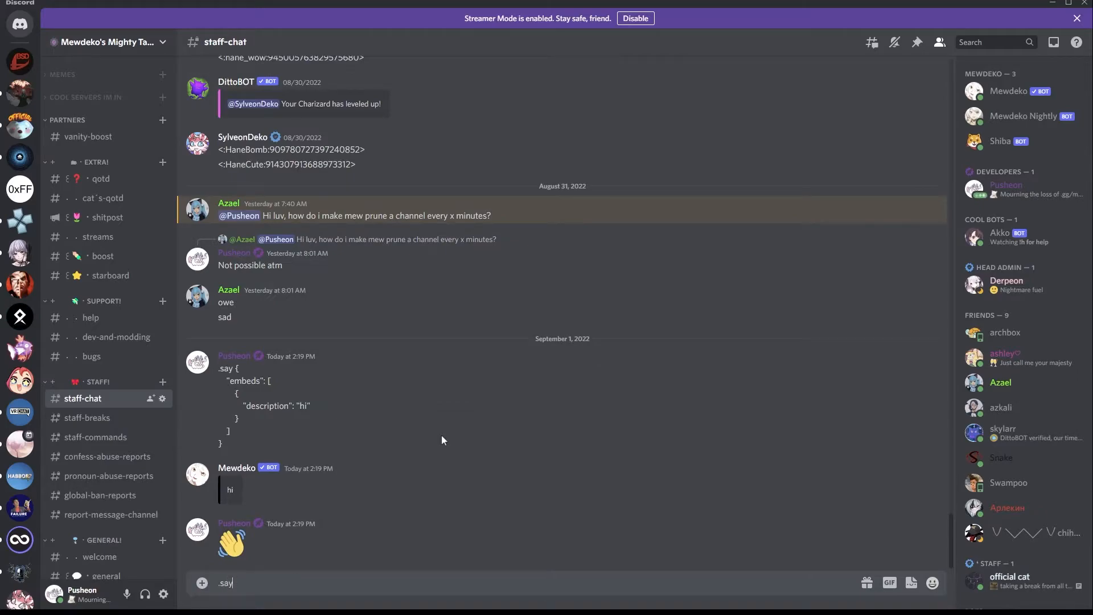
key("ctrl+v")
key("Return")
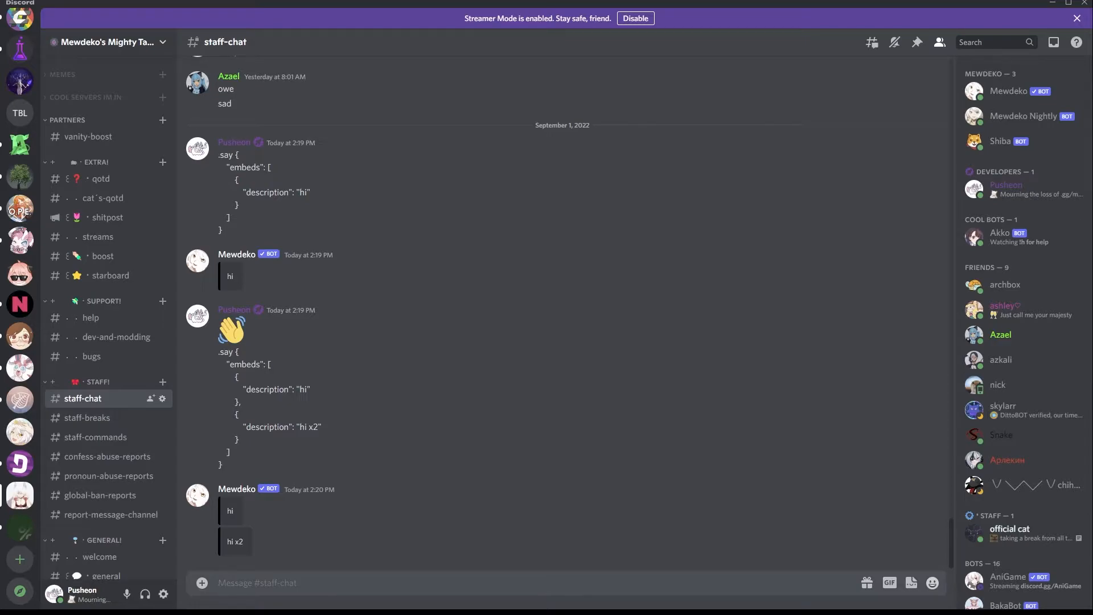
In the Embed Builder's JSON view, add a "title" property with the value "hi" to the first embed.
key("alt+Tab")
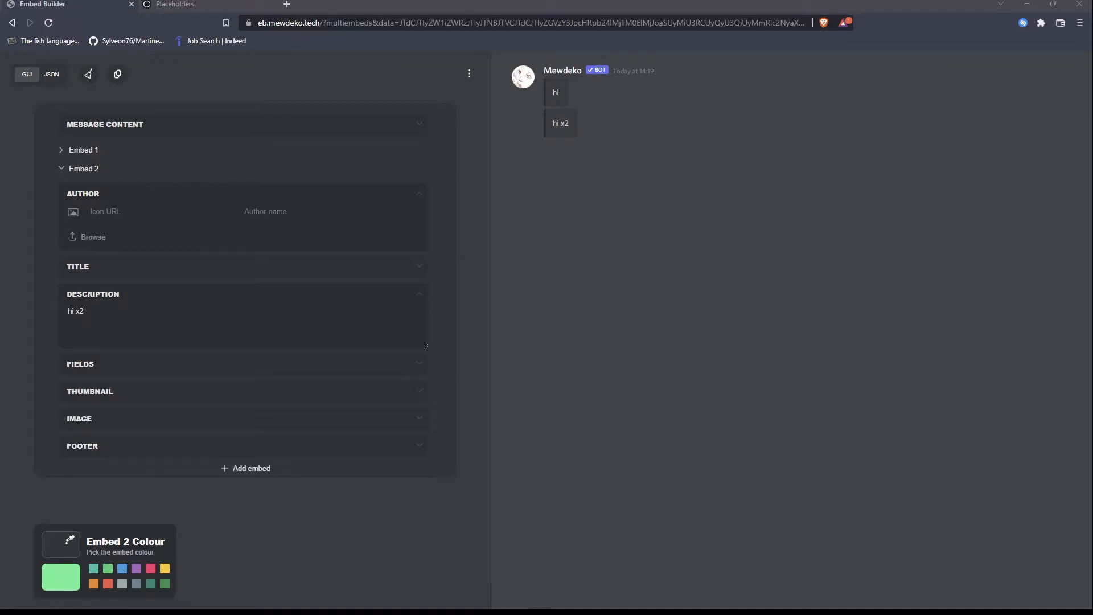
left_click(52, 74)
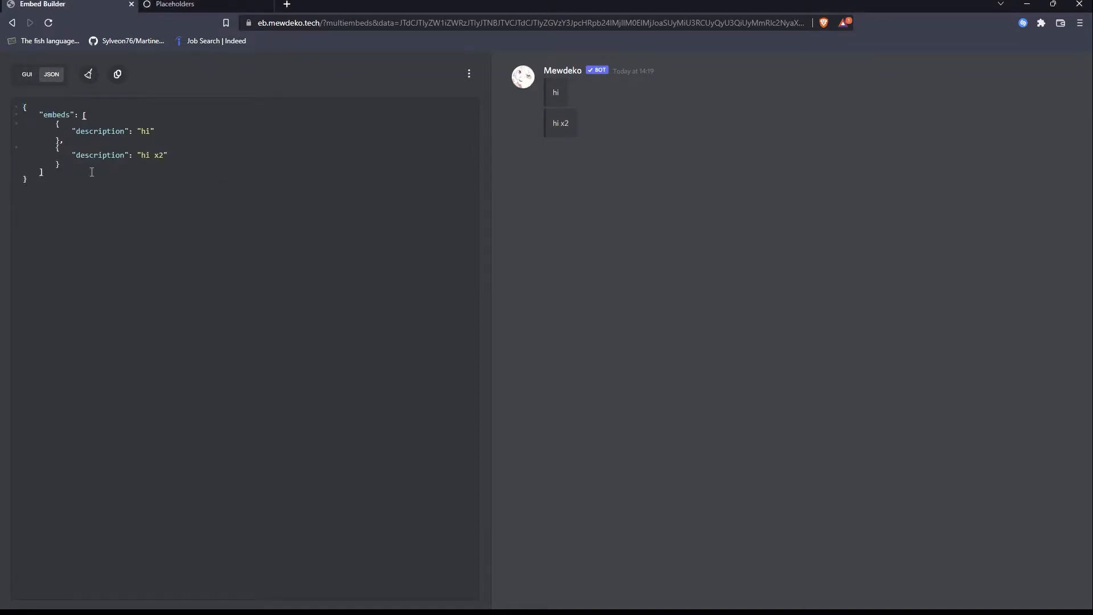
left_click(98, 113)
left_click(68, 161)
left_click(242, 142)
type(",")
key("Return")
type("\"title")
key("Right")
key("Right")
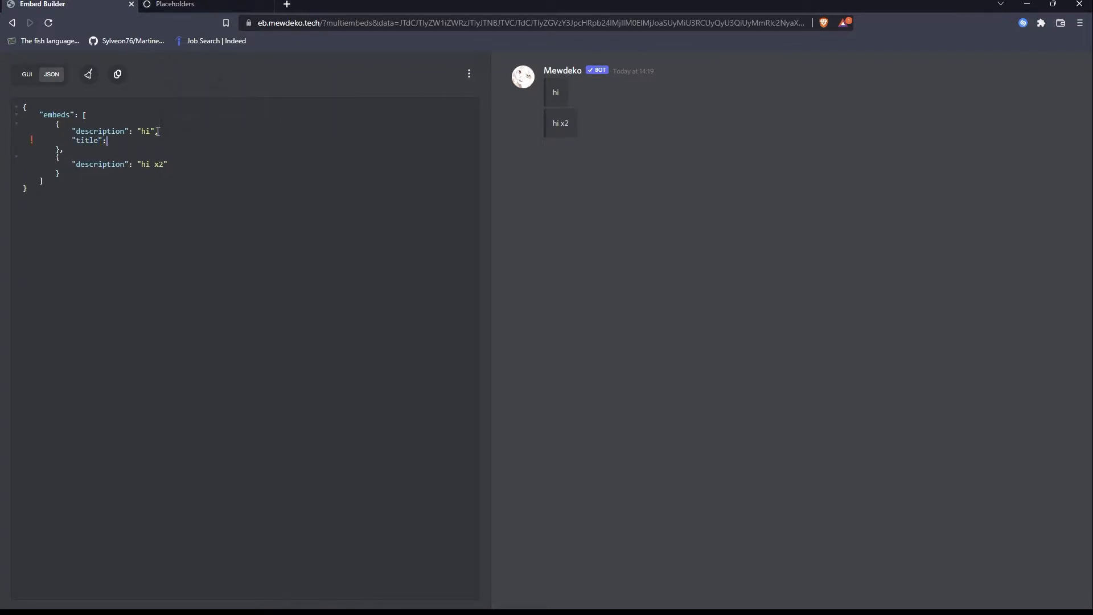
type("\"hi\"")
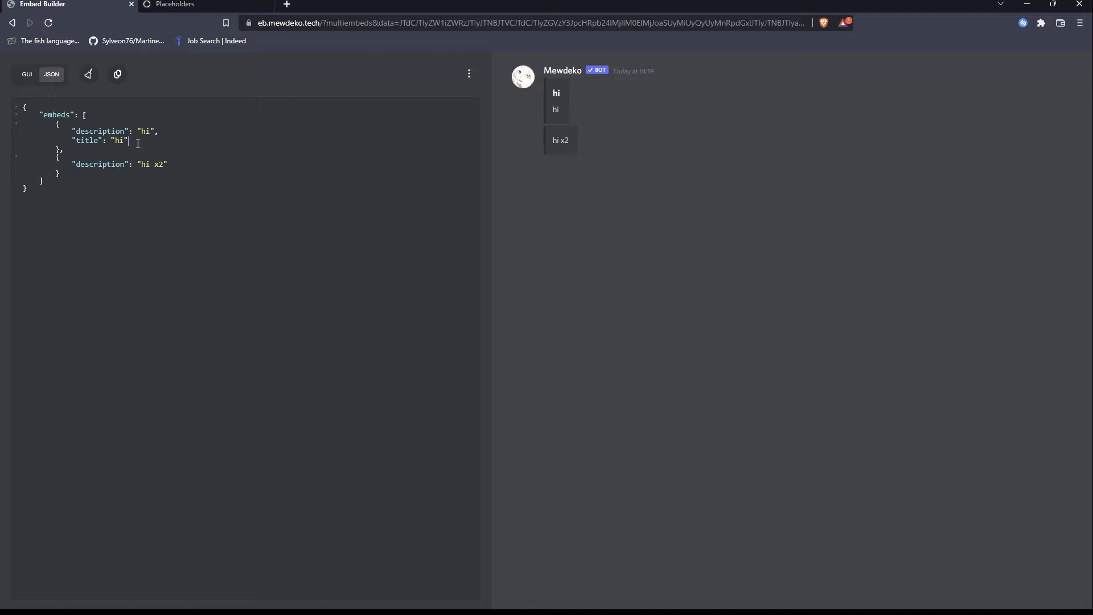
Add a "components" array containing one empty object after the embeds array.
key("Down")
key("Down")
key("Down")
key("Down")
left_click(56, 186)
left_click(46, 181)
type(",     ")
type("\"")
type("compon")
type("ents")
key("Return")
type("[]")
key("Return")
key("Return")
type("{}")
key("Return")
key("Return")
Give the component object a "displayname" property with the value "Hi Youtube!".
type("'displ")
key("BackSpace")
key("BackSpace")
key("BackSpace")
key("BackSpace")
key("BackSpace")
key("BackSpace")
type("\"displa")
key("BackSpace")
key("BackSpace")
type("layname")
type(": \"\"")
type("Hi ")
type("Mewde")
key("BackSpace")
key("BackSpace")
key("BackSpace")
key("BackSpace")
key("BackSpace")
type("Youtube!")
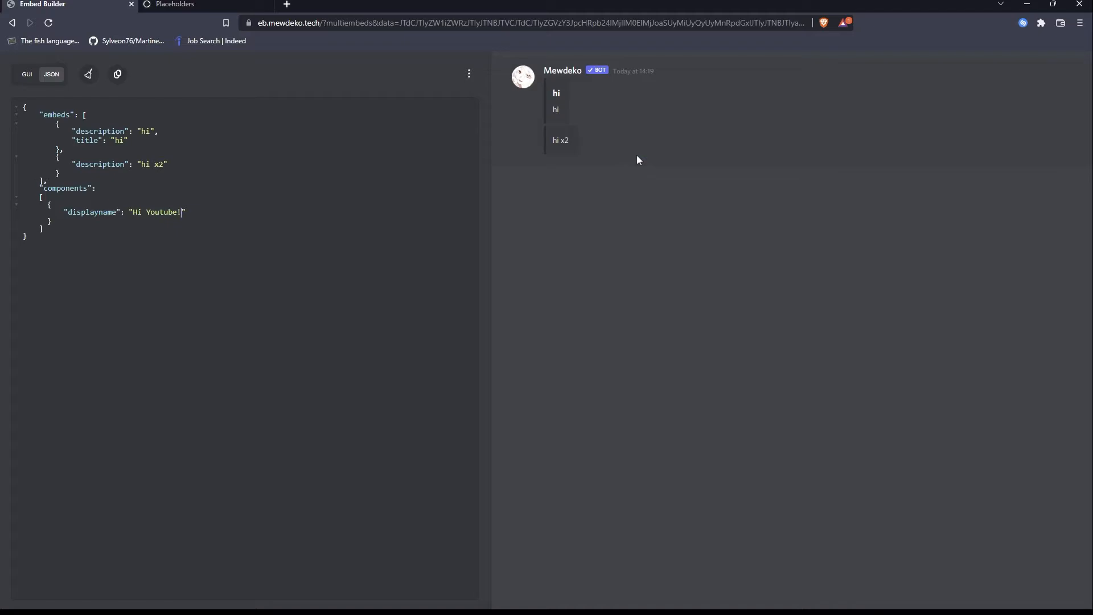
Hide the message preview and add an "Id" property with the value 6 to the "Hi Youtube!" component.
left_click(474, 75)
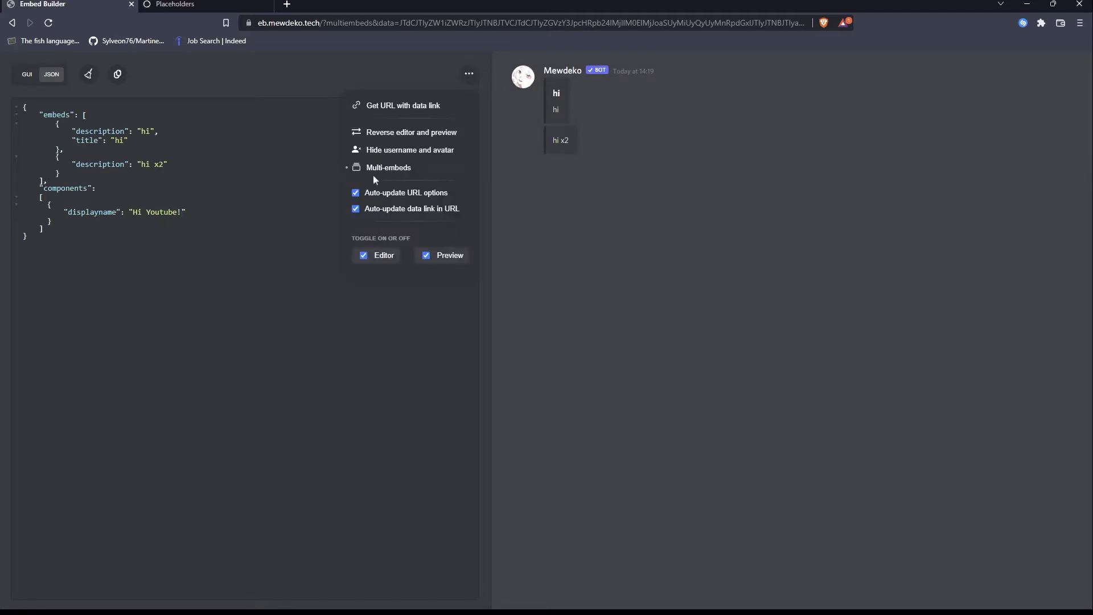
left_click(427, 255)
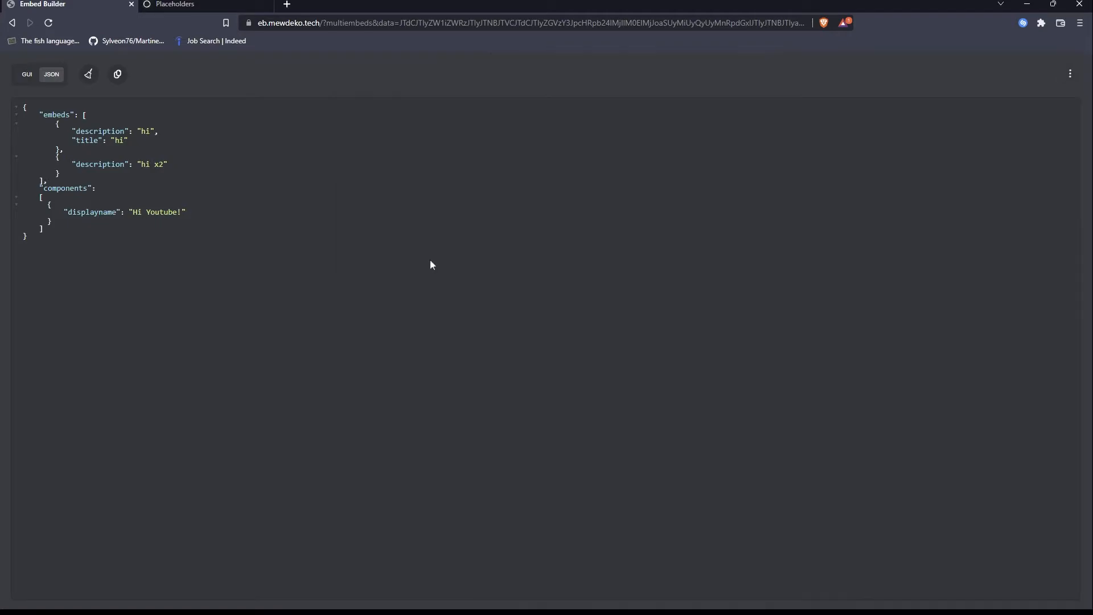
left_click(224, 237)
left_click(209, 210)
type(",")
key("Return")
type("\"Id")
type("\"")
key("BackSpace")
type("6")
Copy the entire JSON with the component and send it in Discord's staff-chat using the .say command.
left_click(122, 260)
left_click_drag(48, 246, 21, 105)
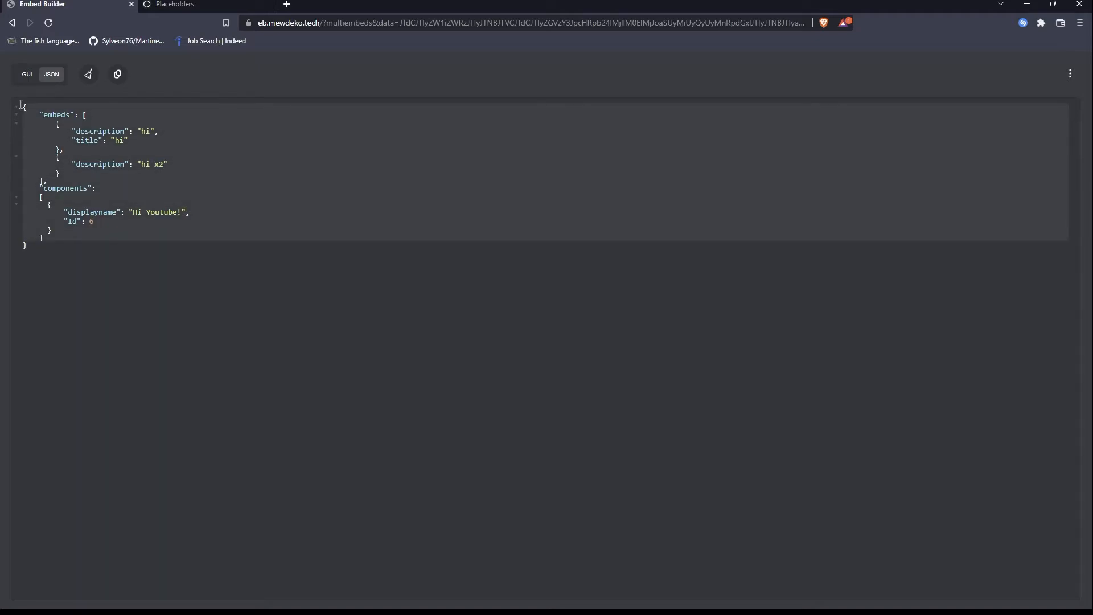
left_click(107, 317)
key("ctrl+a")
key("alt+Tab")
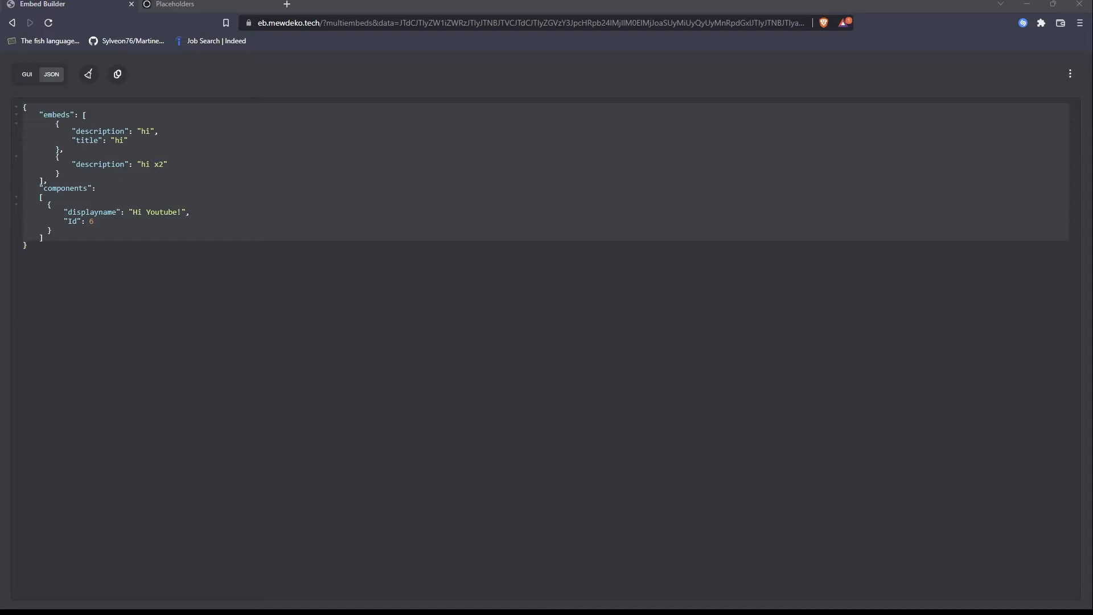
key("alt+Tab")
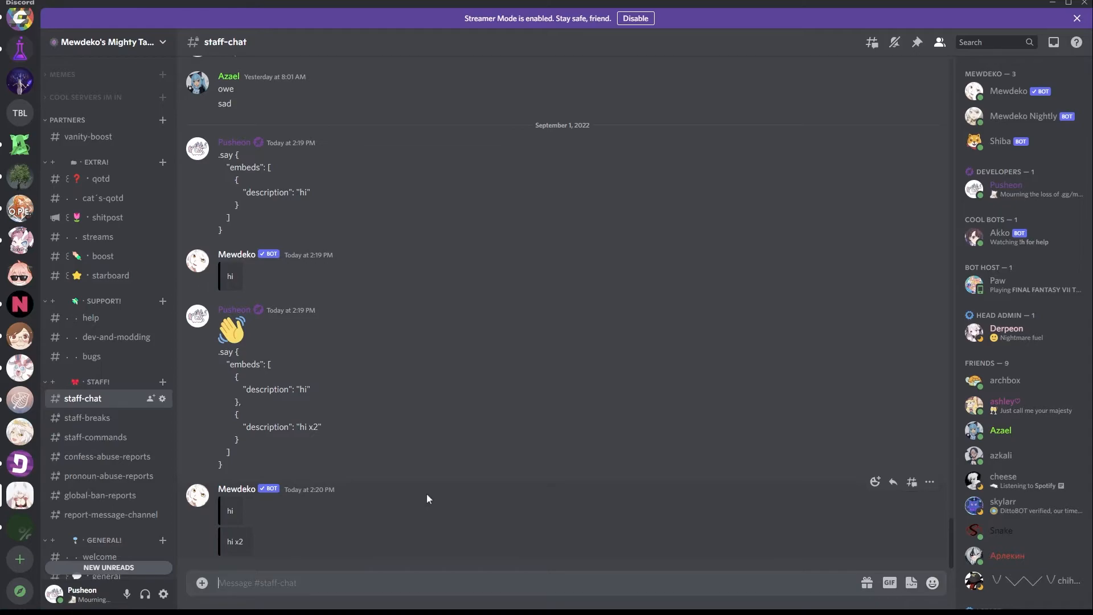
type(".say")
key("ctrl+v")
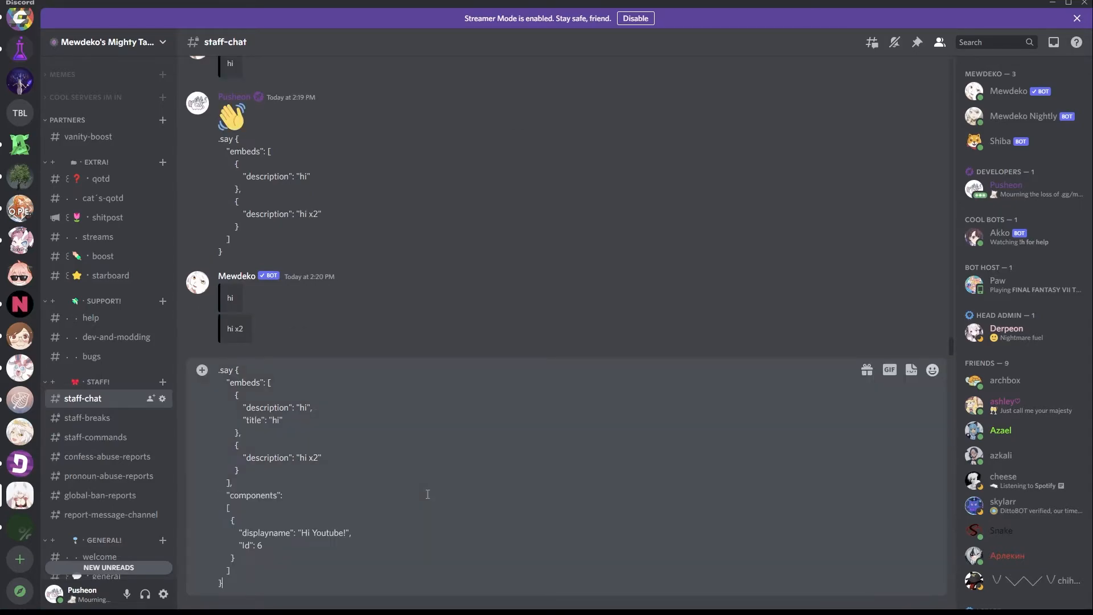
key("Return")
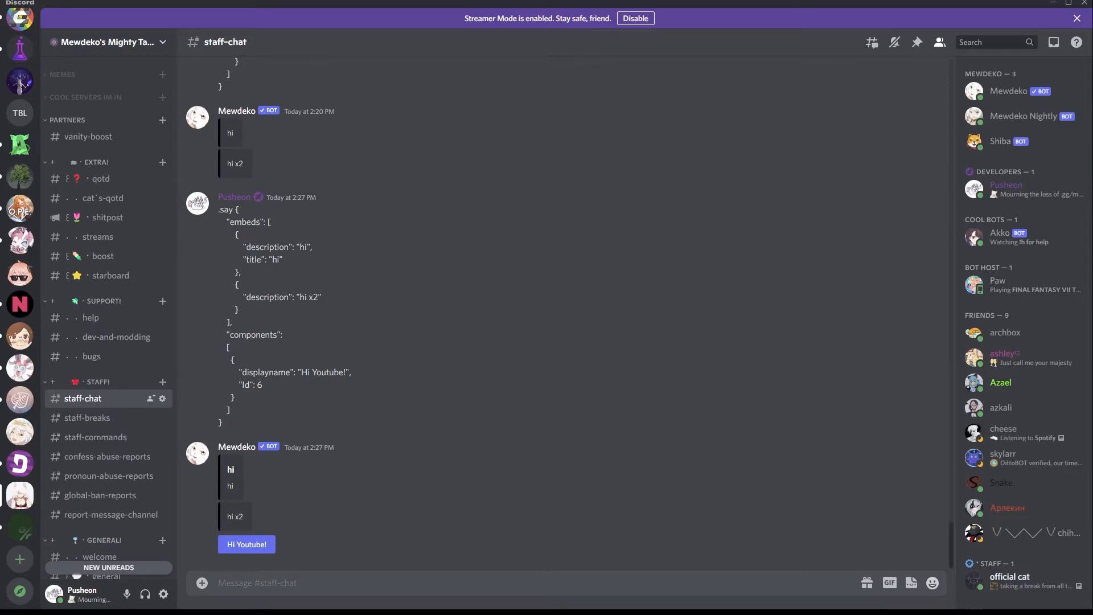
Back in the Embed Builder, add a second component object with the "displayname" value "Hi Viewers!".
key("alt+Tab")
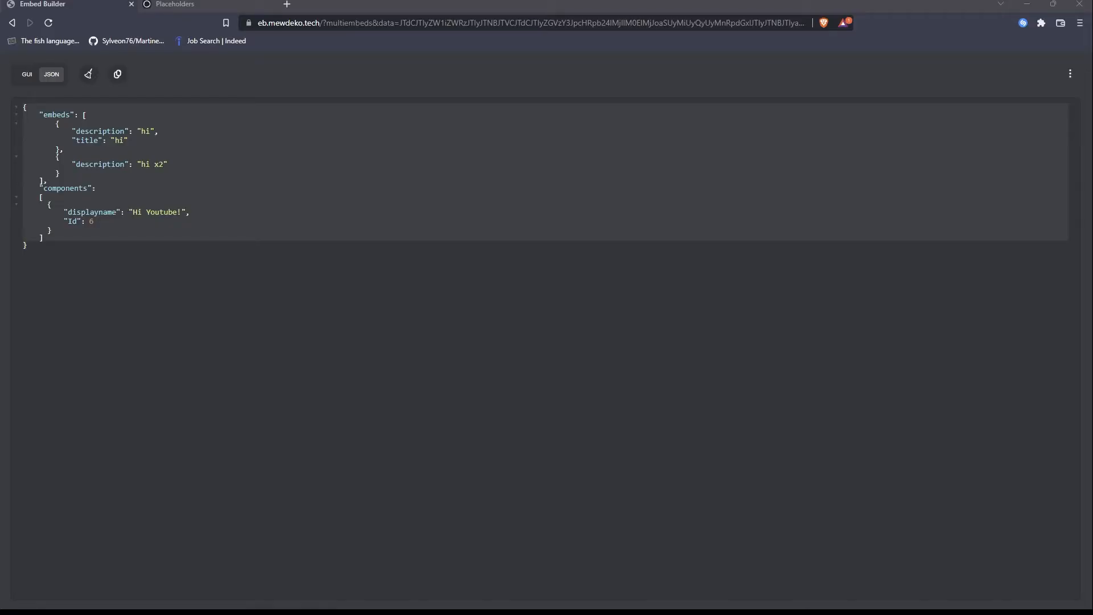
left_click(185, 265)
left_click(74, 231)
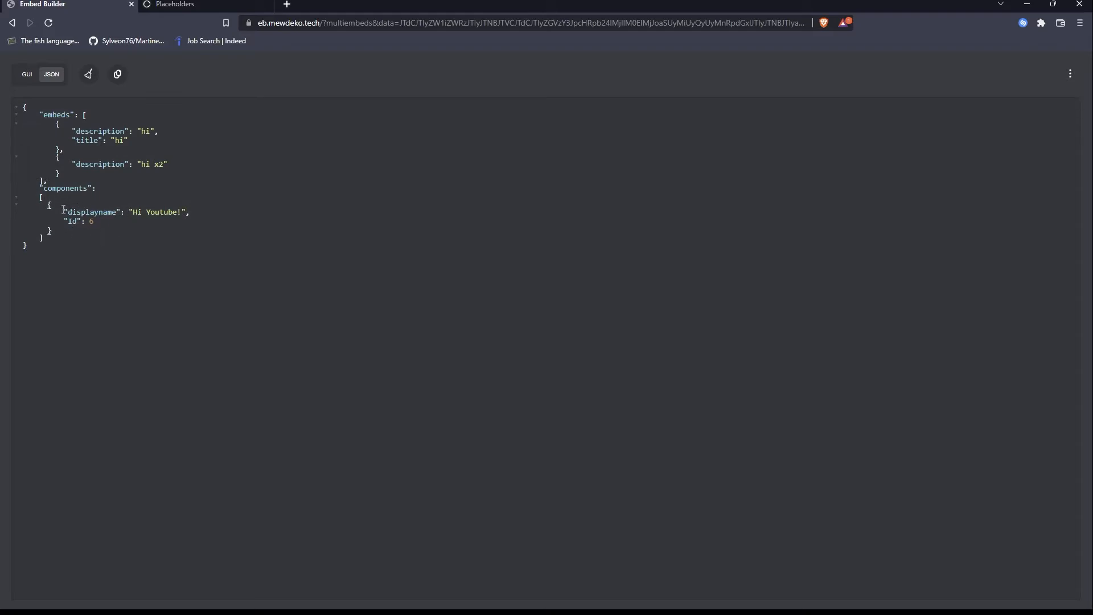
left_click(128, 222)
left_click(74, 230)
type(",")
key("Return")
type("{")
key("Return")
Add an "Id" property with the value 7 to the "Hi Viewers!" component.
key("Return")
type("\"displayname\": \"Hi Viewers!\",")
key("Return")
type("\"Isd")
key("BackSpace")
key("BackSpace")
key("BackSpace")
type("Id\": 7")
Copy the entire JSON with the "Hi Youtube!" and "Hi Viewers!" components over to Discord and return to the Embed Builder.
key("ctrl+a")
key("ctrl+c")
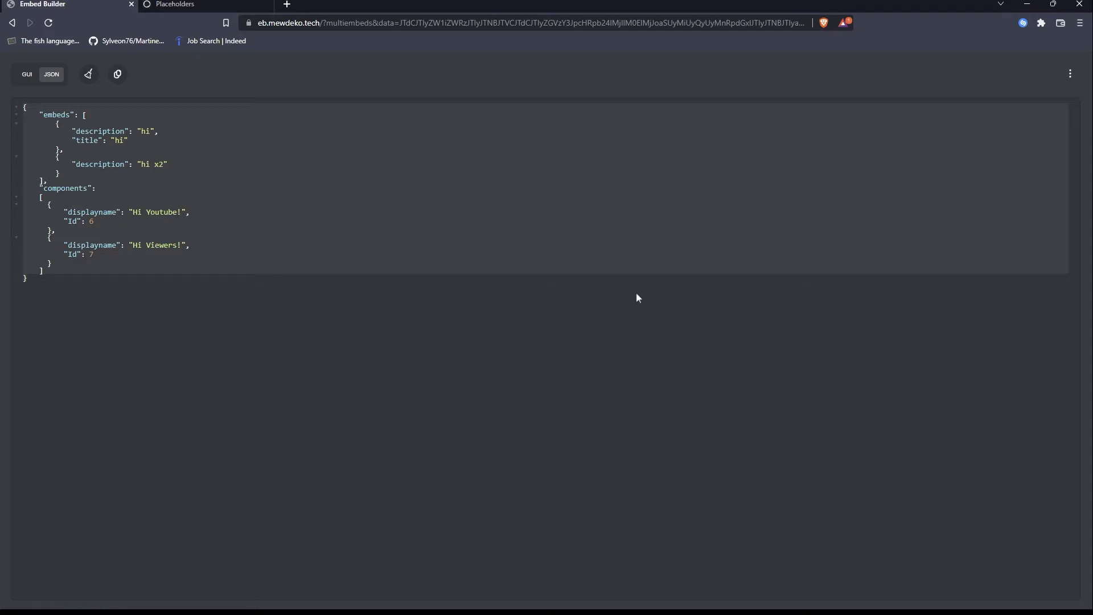
key("alt+Tab")
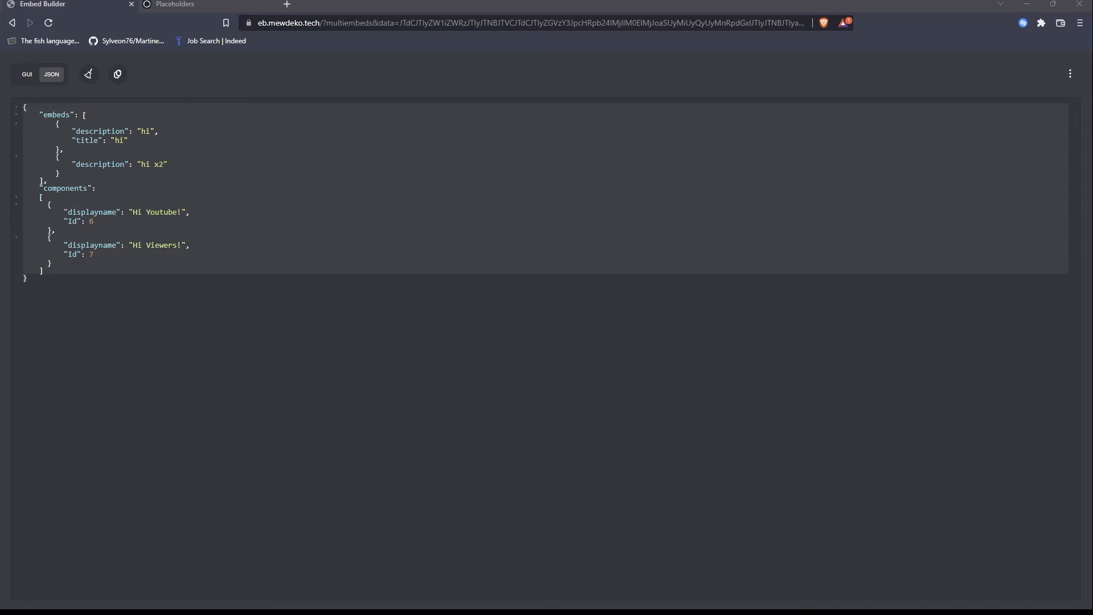
key("alt+Tab")
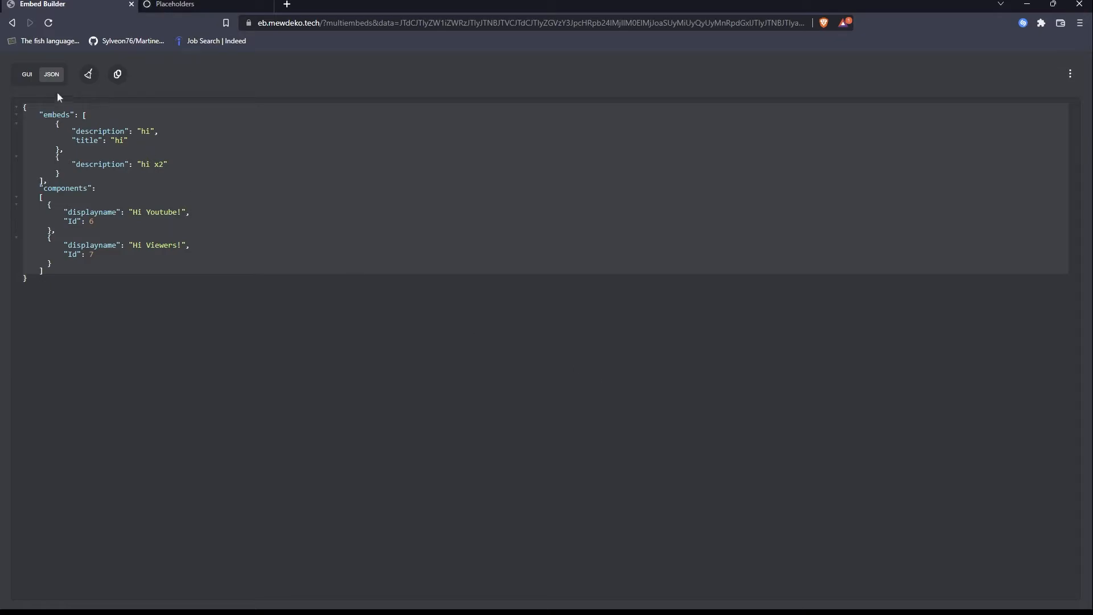
Alternate twice between the GUI and JSON views, pasting the copied two-component JSON back into the editor each time.
left_click(27, 75)
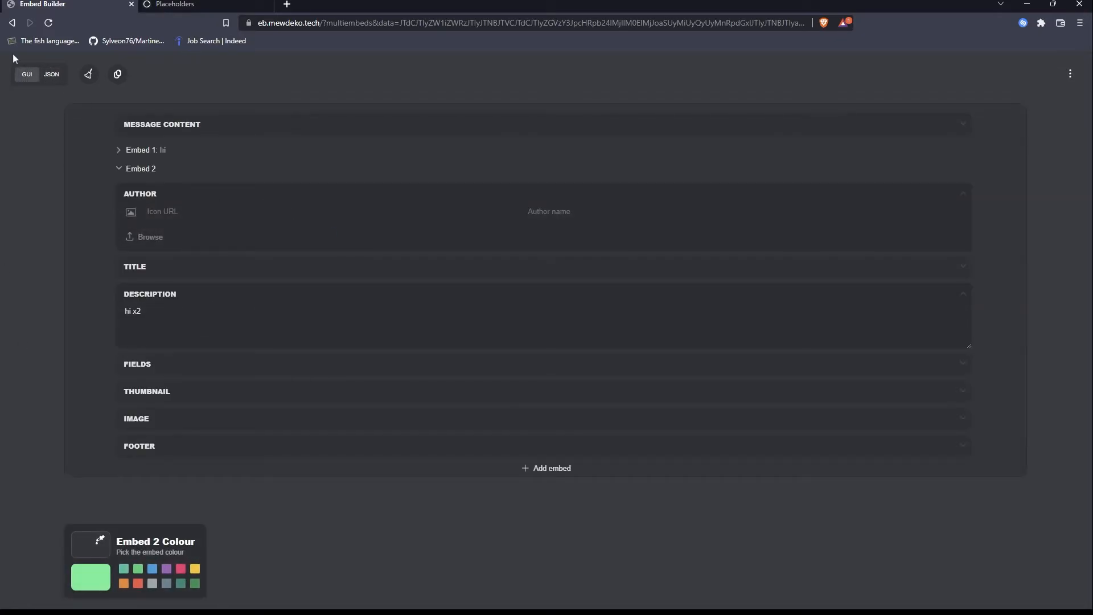
left_click(51, 74)
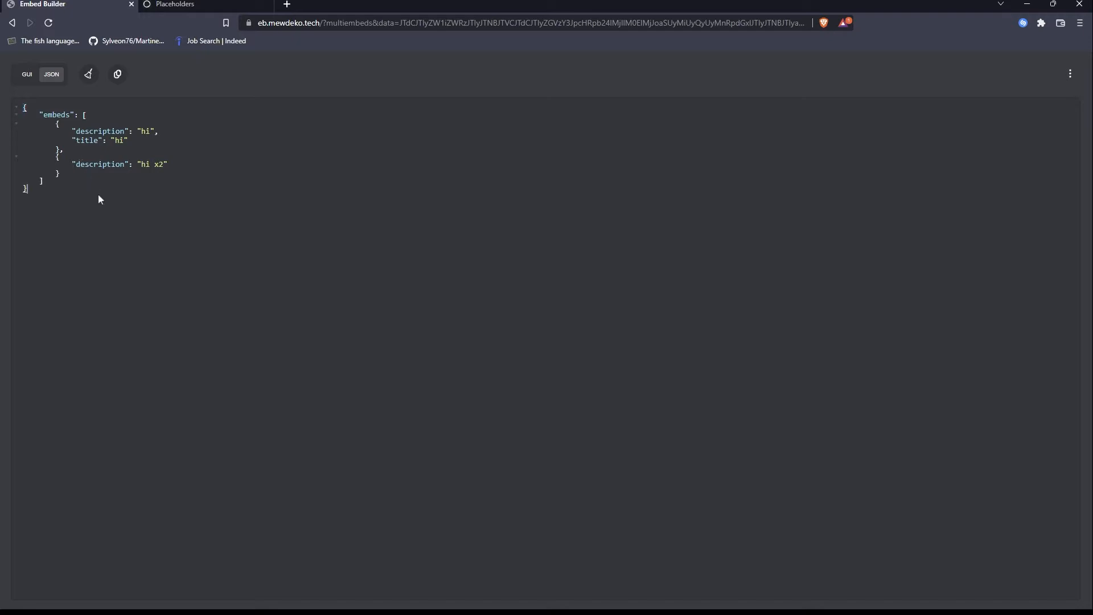
key("ctrl+a")
key("ctrl+v")
left_click(144, 195)
left_click(33, 82)
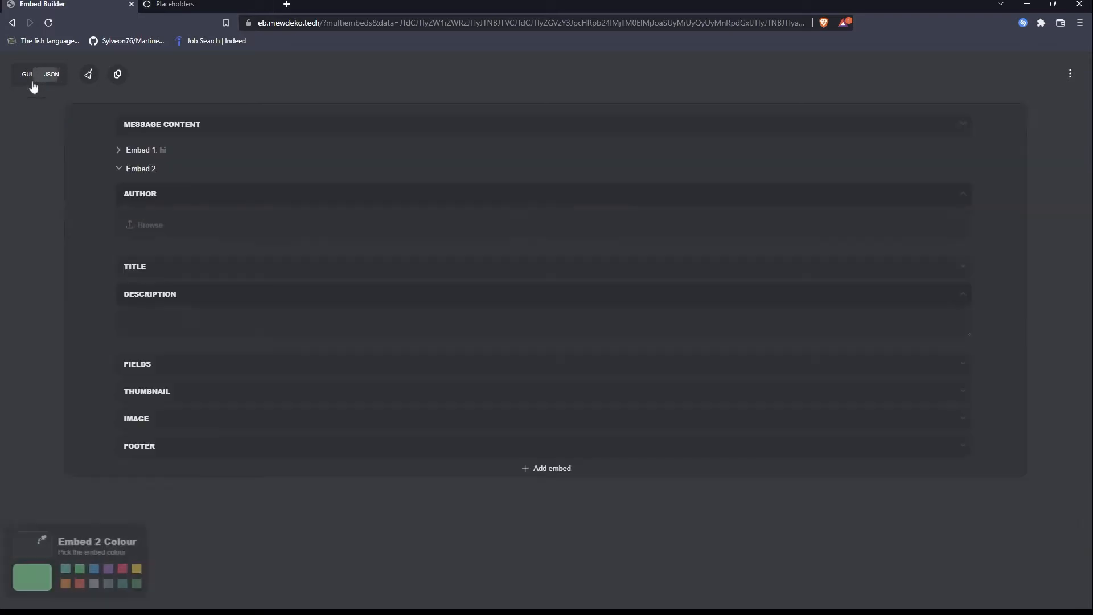
left_click(53, 81)
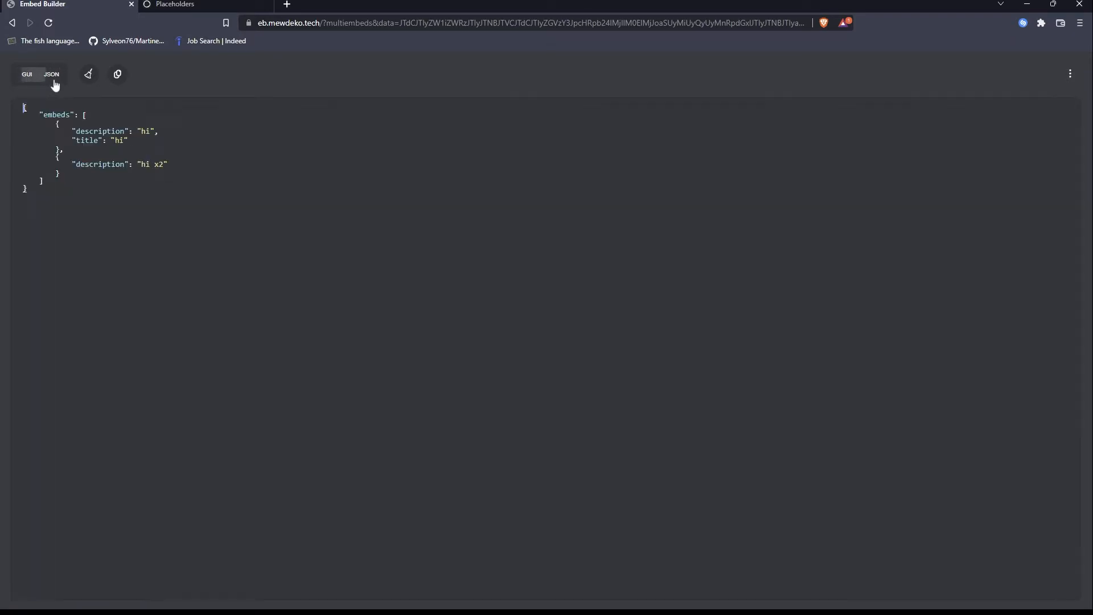
type(", \"components\": [ { \"displayname\": \"Hi Youtube!\", \"Id\": 6 }, { \"displayname\": \"Hi Viewers!\", \"Id\": 7 } ]")
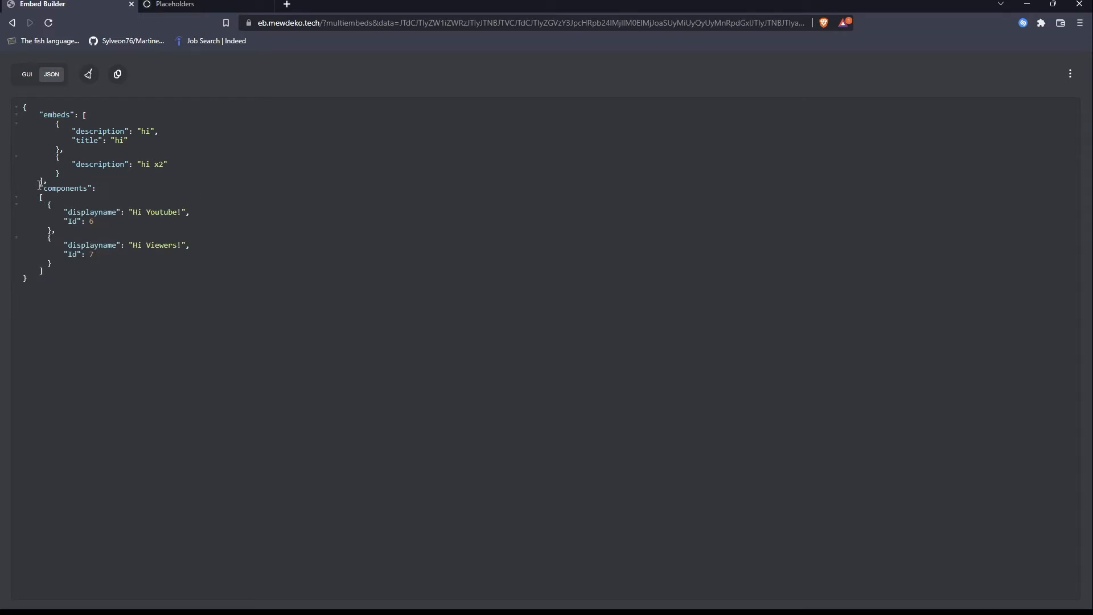
Highlight the "components" block in the JSON, return to the GUI view and show the message preview.
left_click_drag(39, 187, 94, 279)
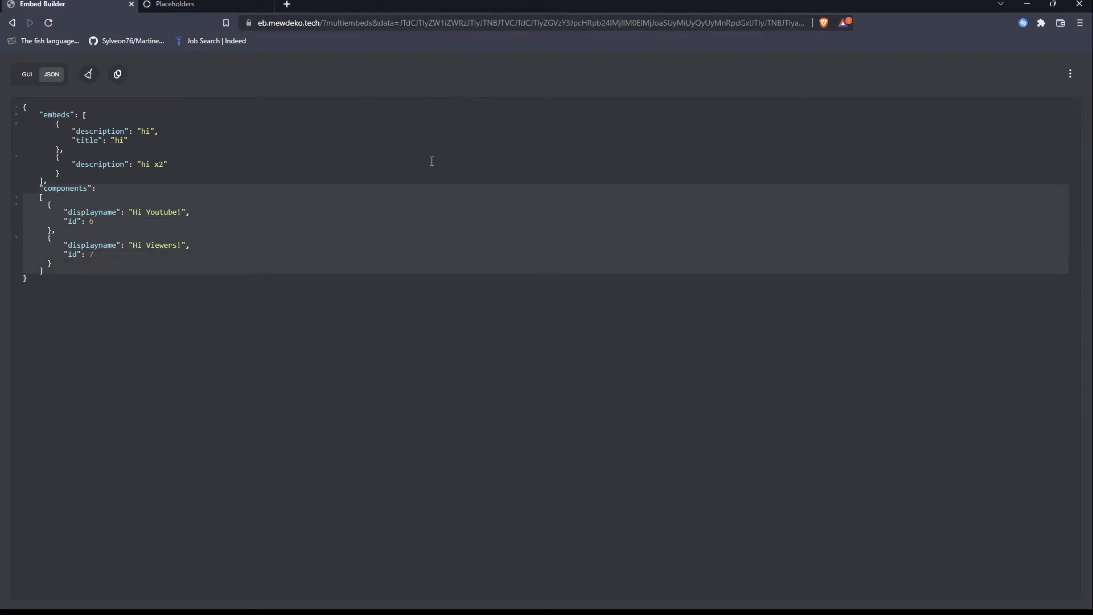
left_click(158, 238)
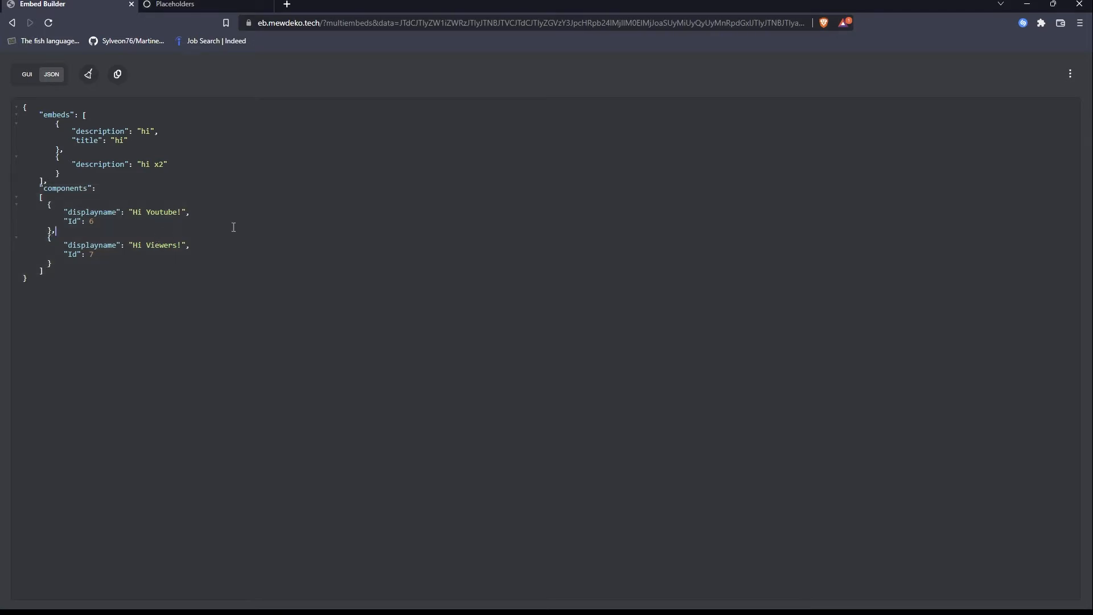
left_click(69, 271)
left_click(27, 77)
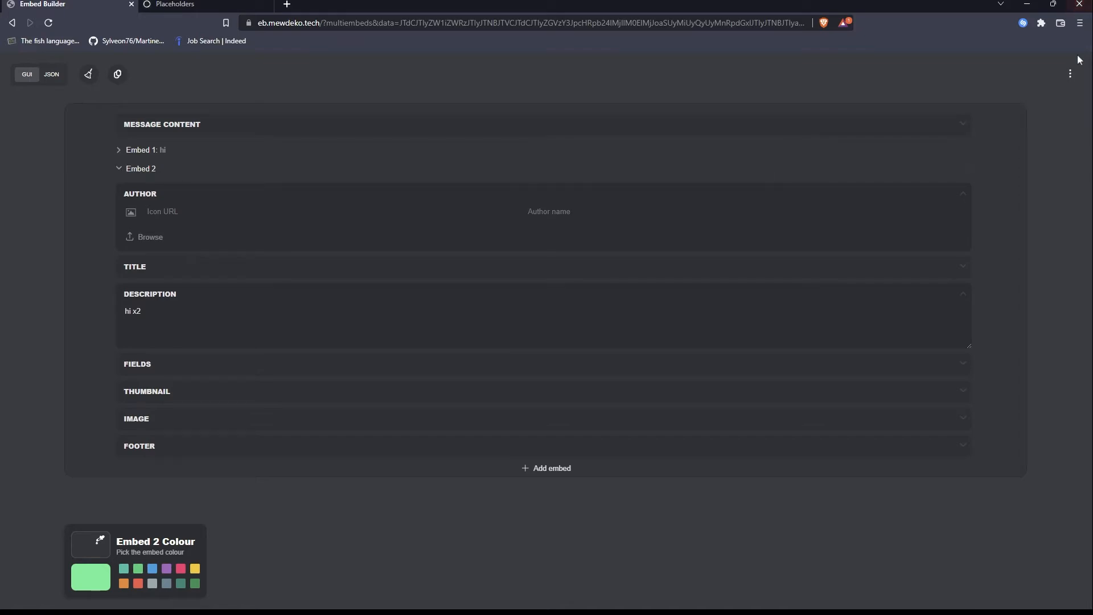
left_click(1070, 74)
left_click(1025, 256)
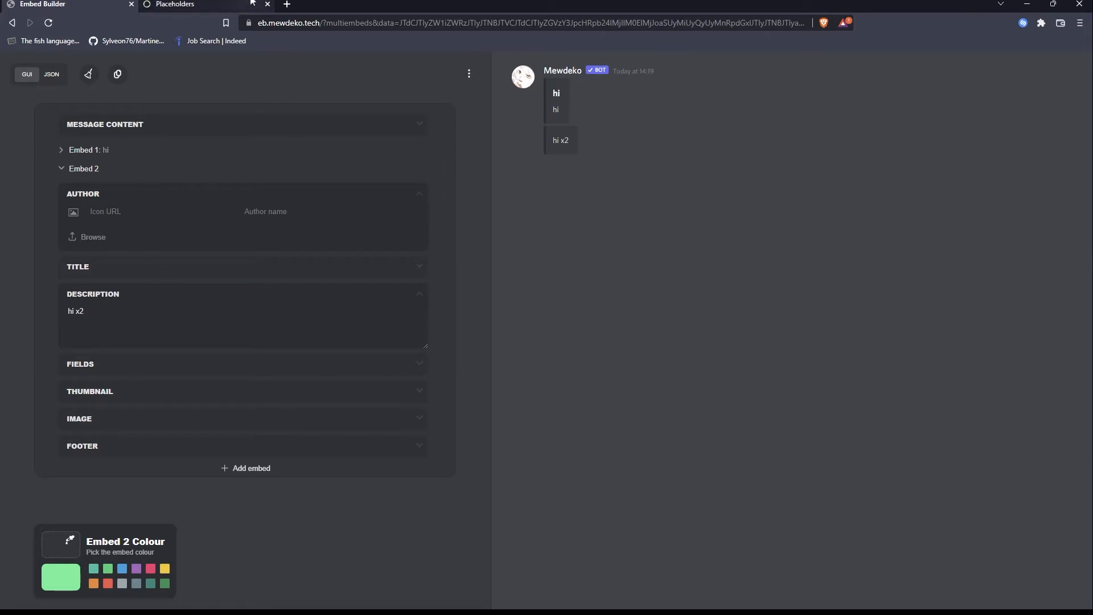
Take the %server.timestamp.longdatetime% placeholder from the Placeholders page as Embed 2's title and copy the message JSON.
left_click(182, 5)
scroll(351, 341, "down", 7)
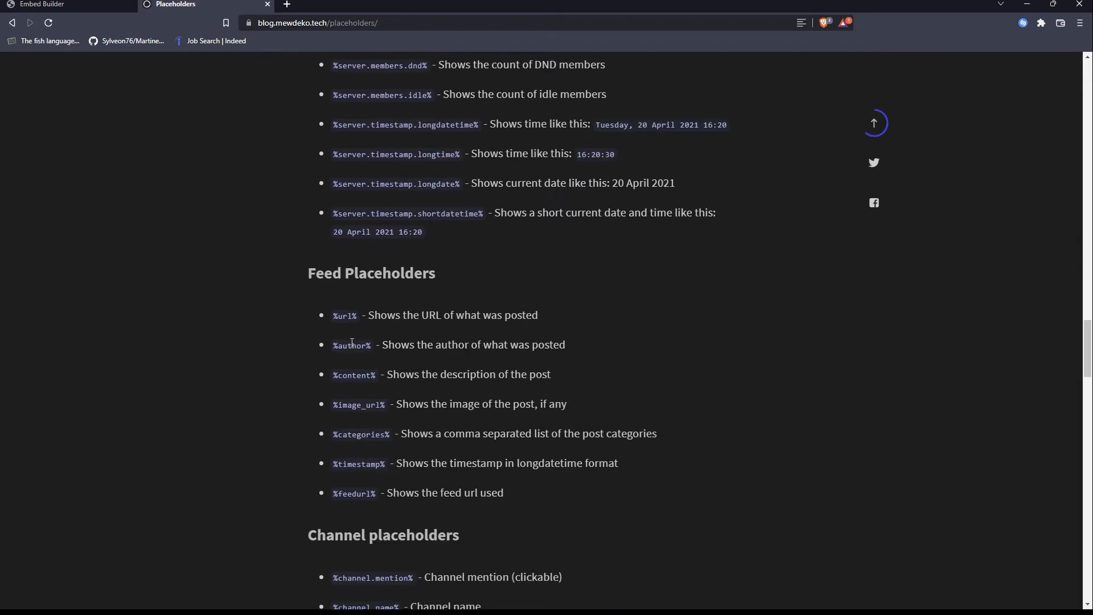
scroll(454, 287, "up", 3)
left_click_drag(481, 271, 330, 278)
key("ctrl+c")
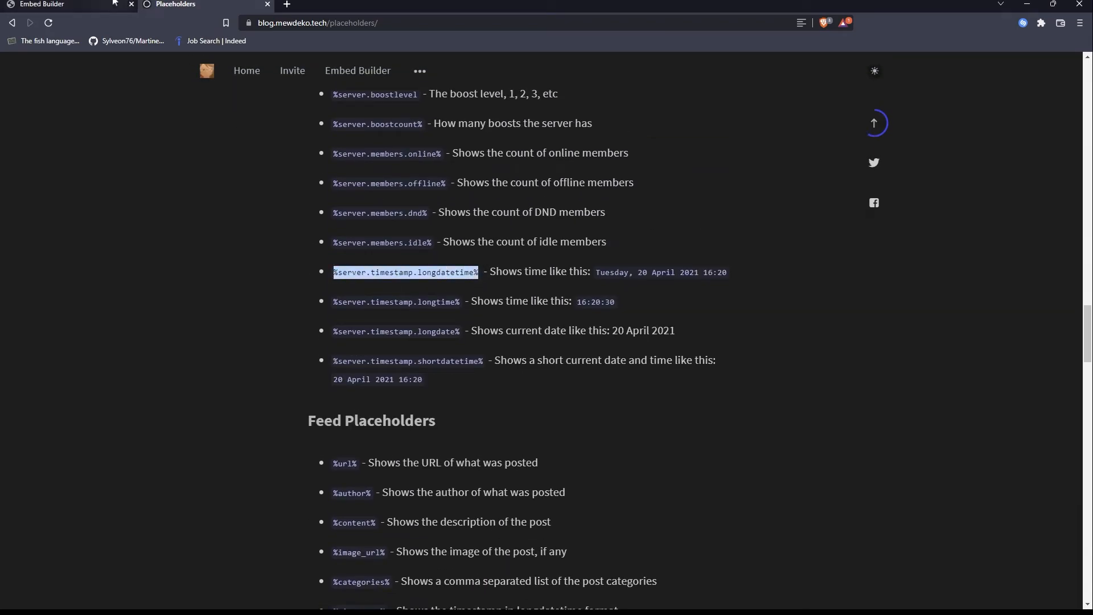
left_click(43, 4)
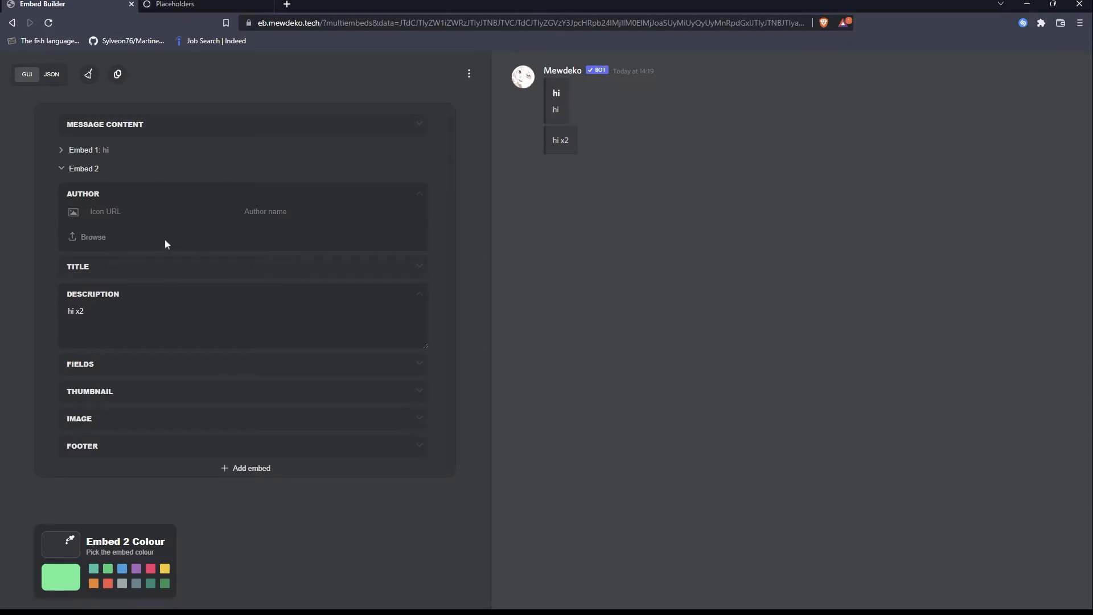
left_click(121, 266)
key("ctrl+v")
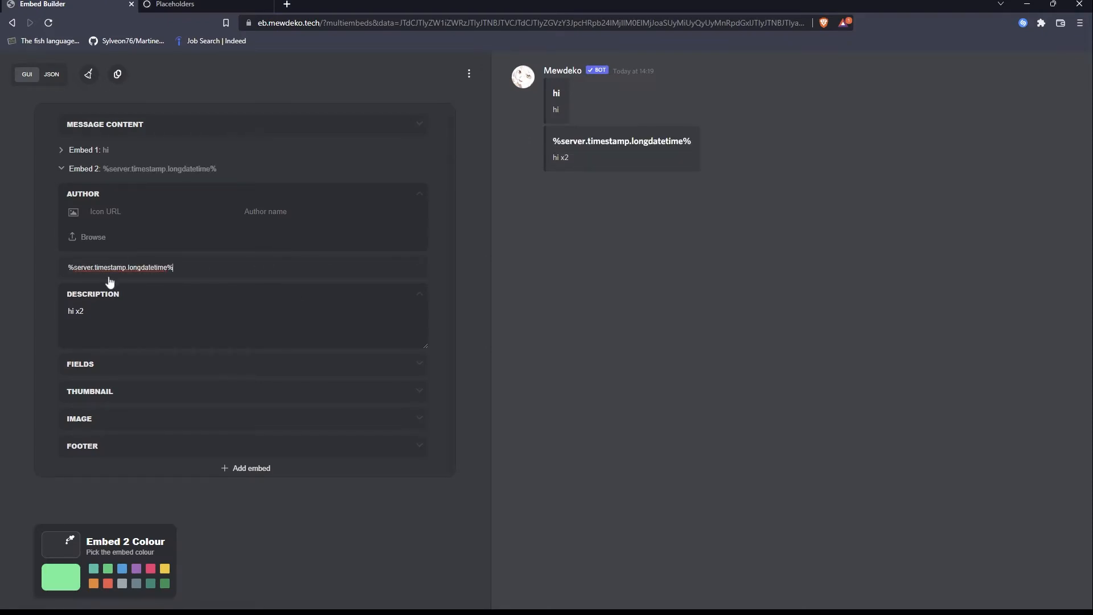
left_click(117, 74)
Replace Embed 2's title with `test` wrapped in backticks and copy the message JSON.
left_click_drag(200, 268, 62, 257)
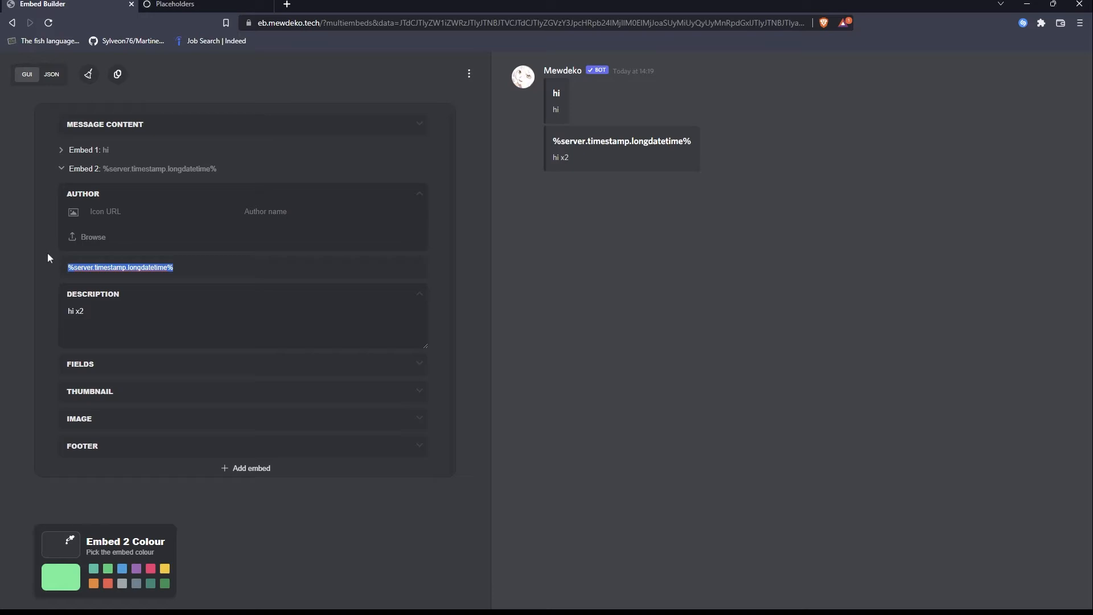
key("BackSpace")
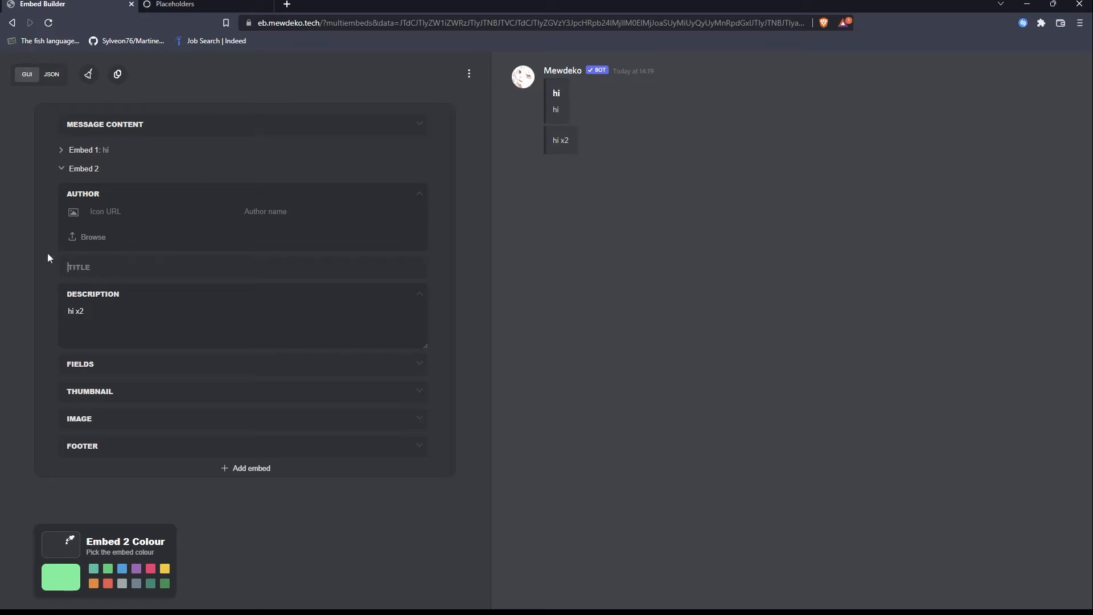
type("`")
type("test1")
type("1")
type("`")
left_click(116, 76)
Set Embed 2's author name to the %server.timestamp.longdatetime% placeholder from the Placeholders page and copy the message JSON.
left_click(176, 4)
left_click(87, 3)
left_click(176, 4)
left_click(74, 4)
key("ctrl+v")
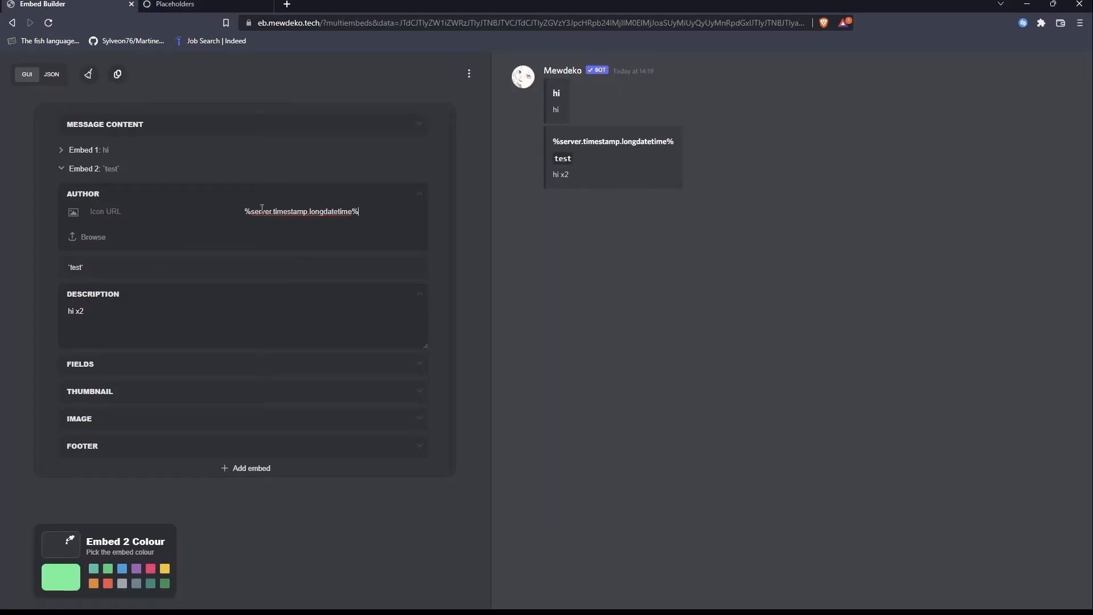
left_click(119, 78)
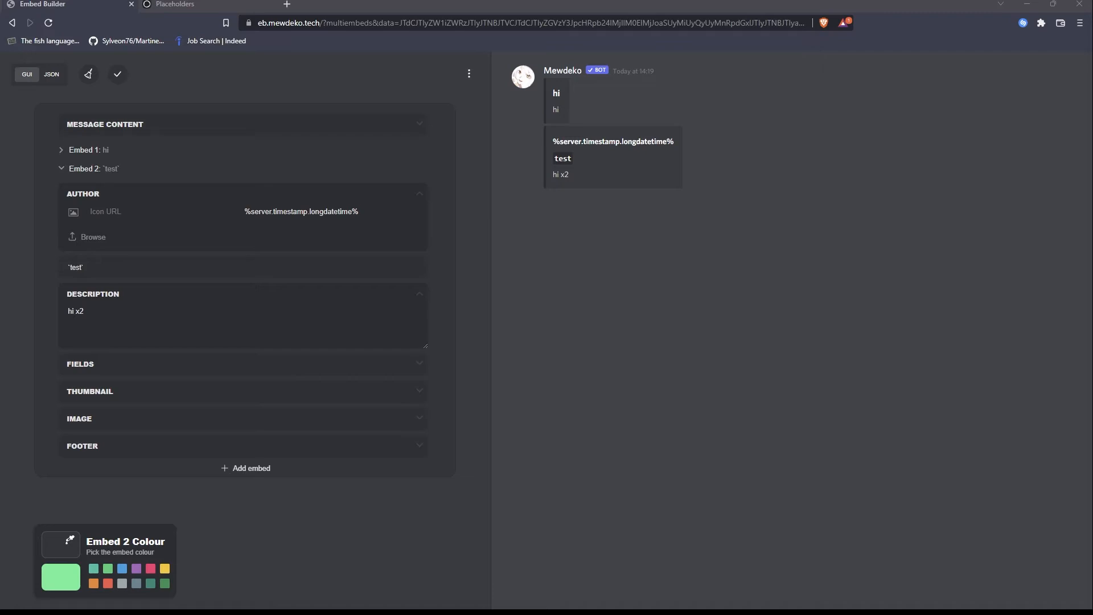
Clear the author name of Embed 2.
left_click(373, 211)
key("ctrl+a")
key("BackSpace")
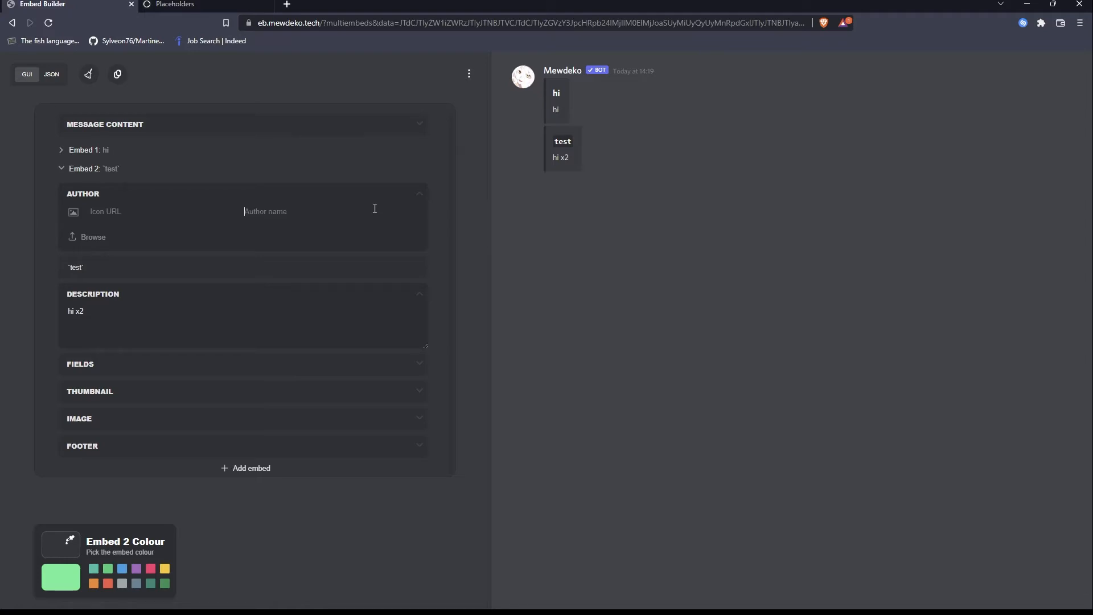
Set Embed 2's colour to the blue preset and copy the message JSON.
left_click_drag(99, 310, 58, 307)
left_click(128, 215)
left_click(122, 569)
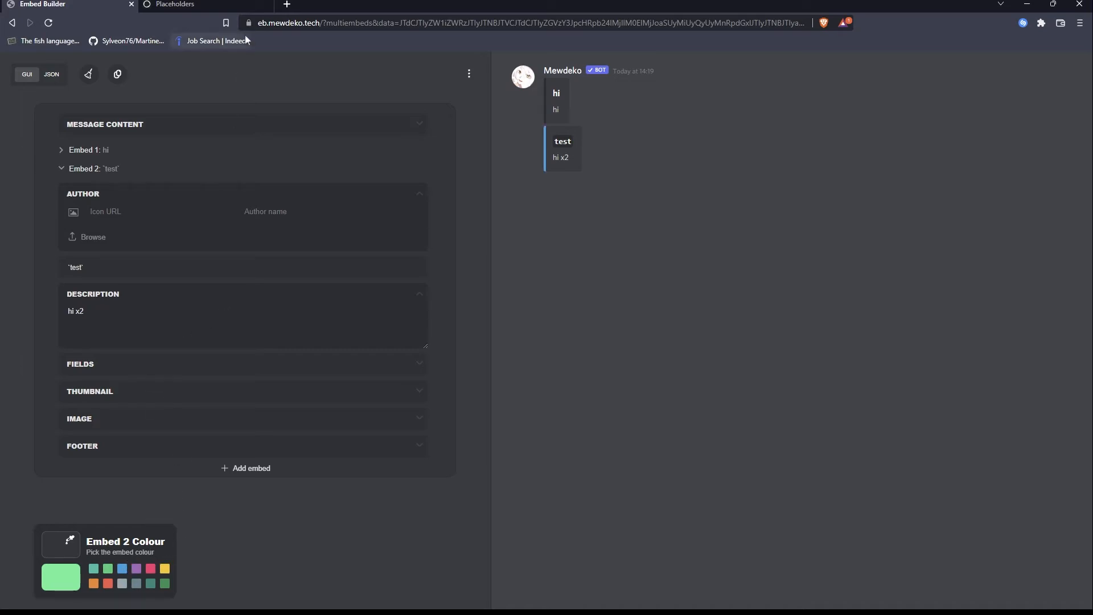
left_click(118, 75)
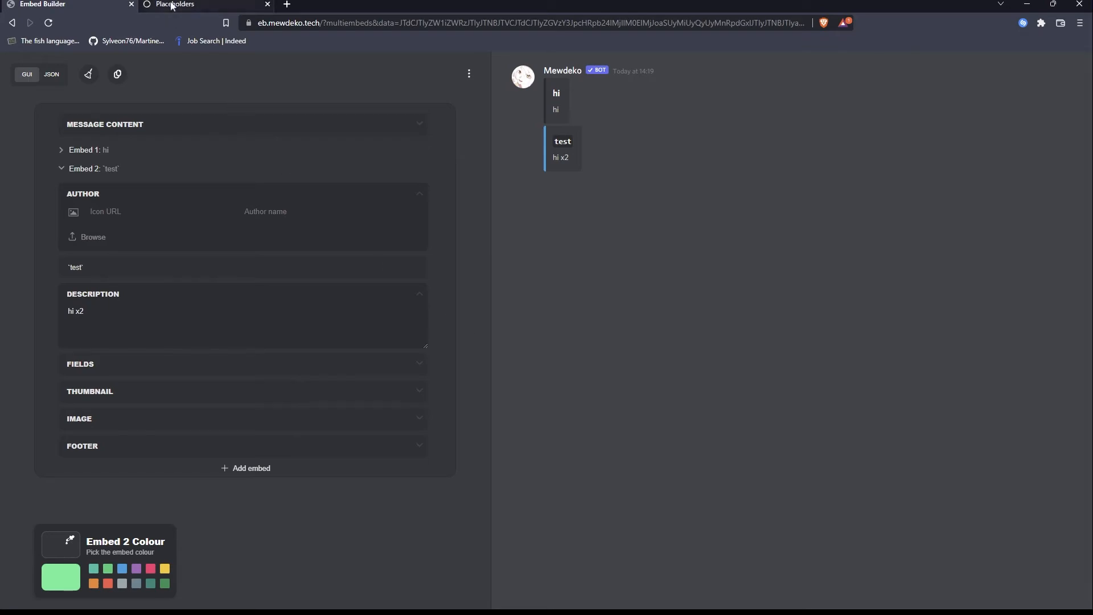
In the JSON view, add an empty "components" array after the "embeds" array.
left_click(51, 75)
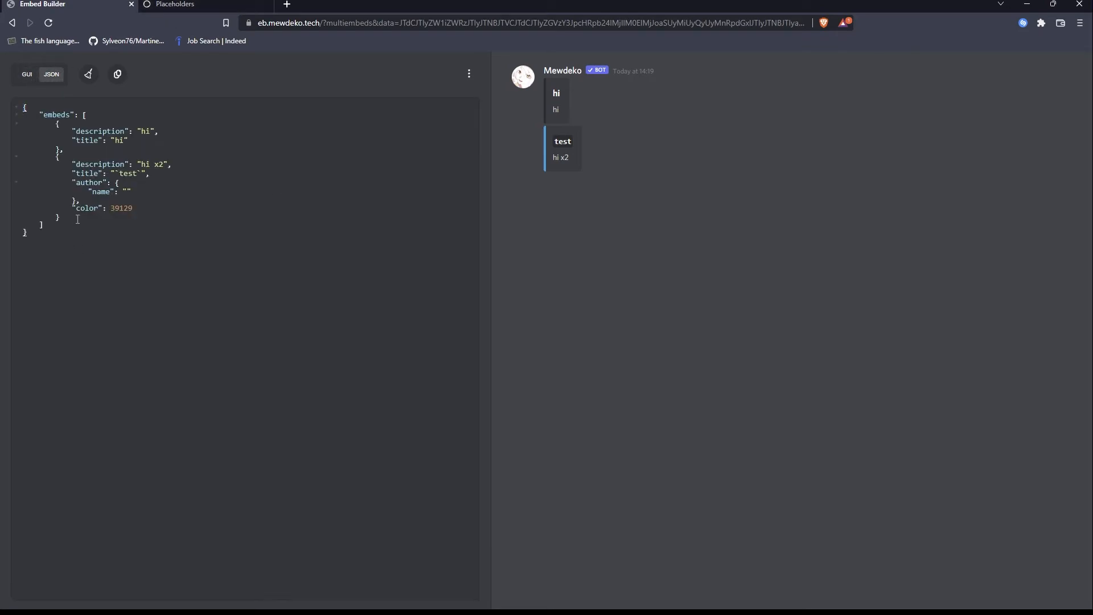
left_click(61, 218)
left_click(59, 225)
type(",")
key("Return")
type("\"components\":")
key("Down")
key("Up")
type("{{")
key("BackSpace")
type("[")
type("]")
key("Return")
Add an object to the "components" array with the "displayname" value "Join this server!".
key("Return")
type("{")
key("Return")
key("Return")
type("\"displayname\": \"Join this sevr")
key("BackSpace")
key("BackSpace")
type("rver!")
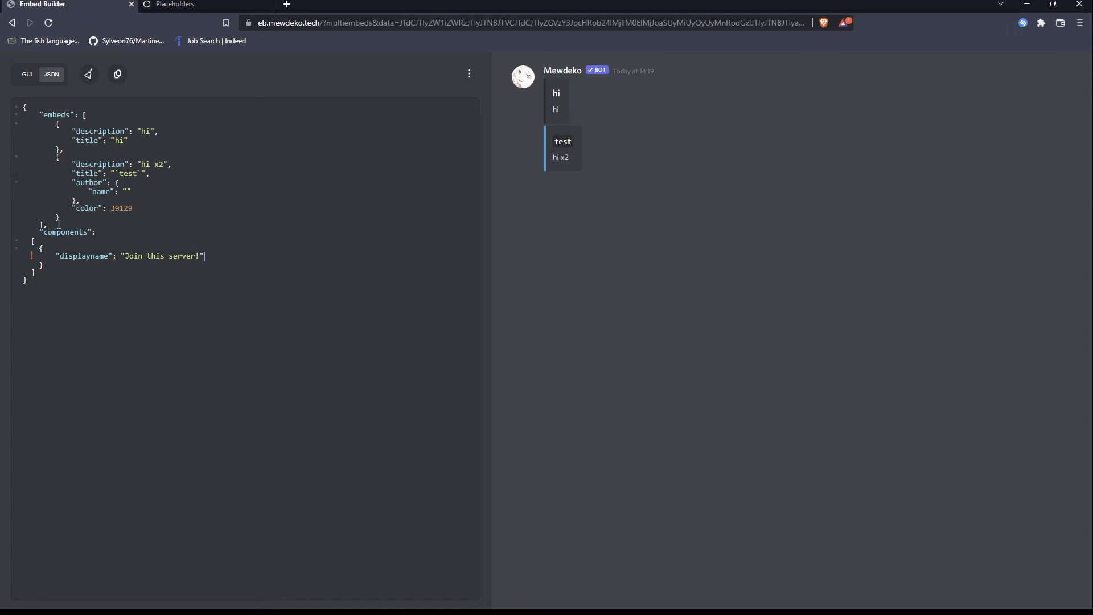
key("alt+Tab")
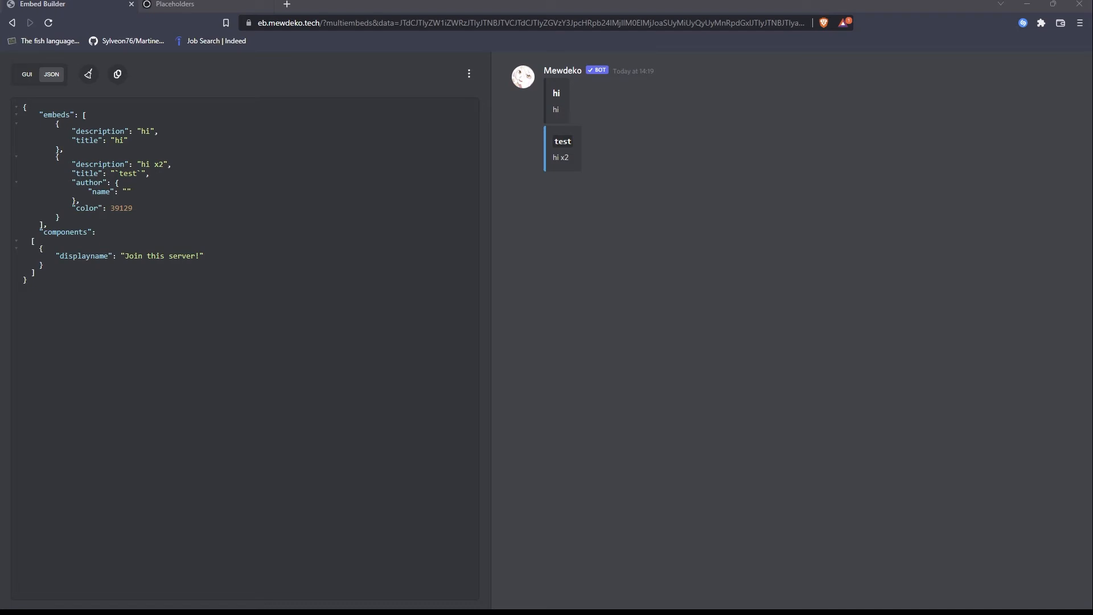
key("alt+Tab")
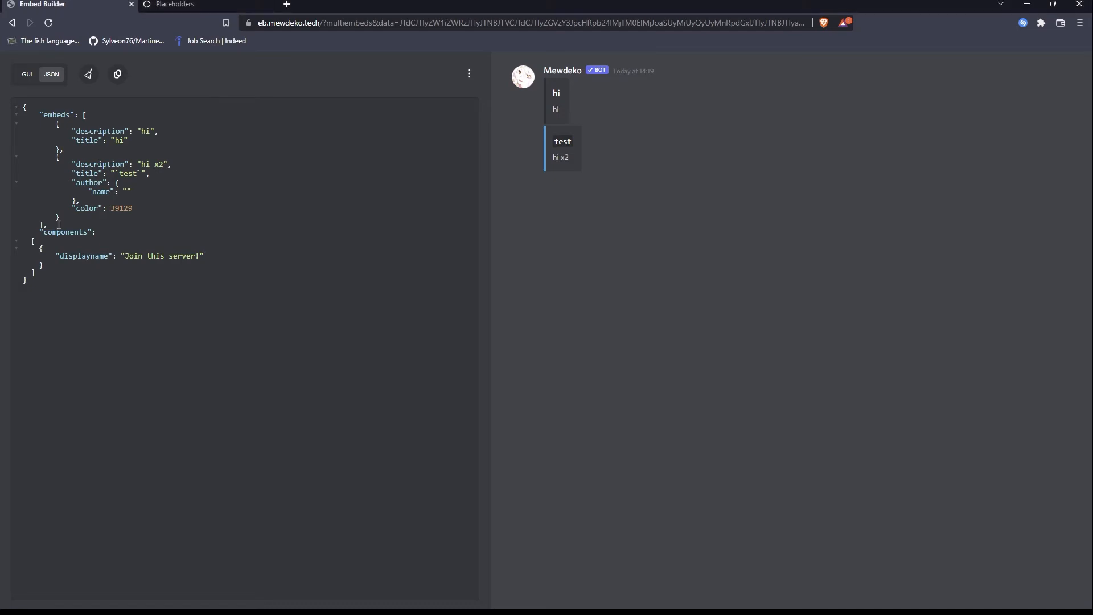
type(",")
key("Return")
type("\"")
type("url")
key("Down")
key("Up")
type("\"https://discord.gg/mewdeko")
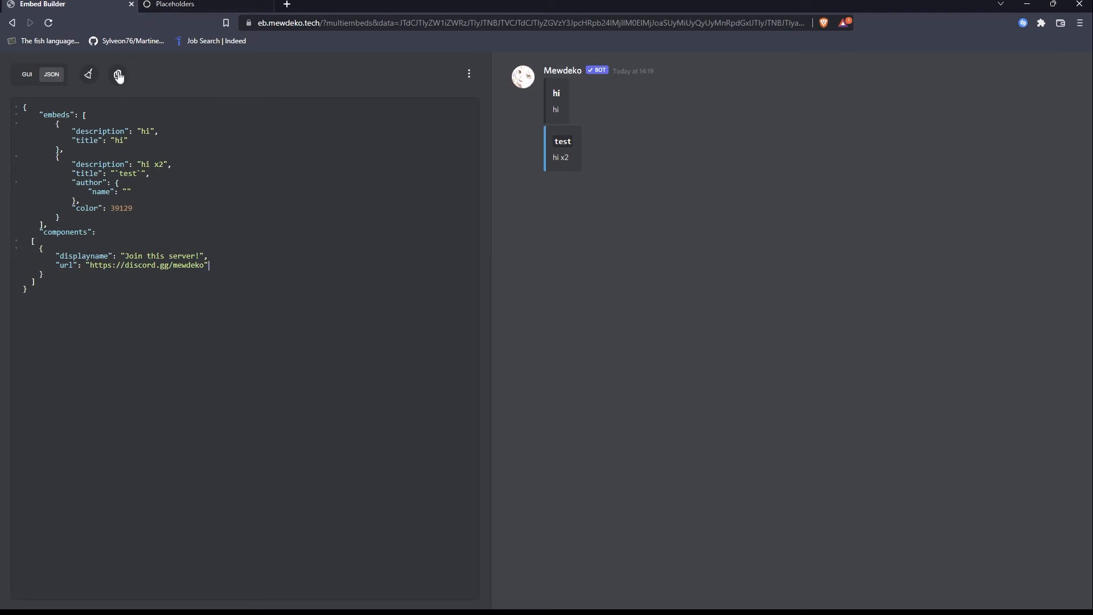
Copy the entire JSON with the link button and send it in Discord's staff-chat using the .say command.
key("ctrl+a")
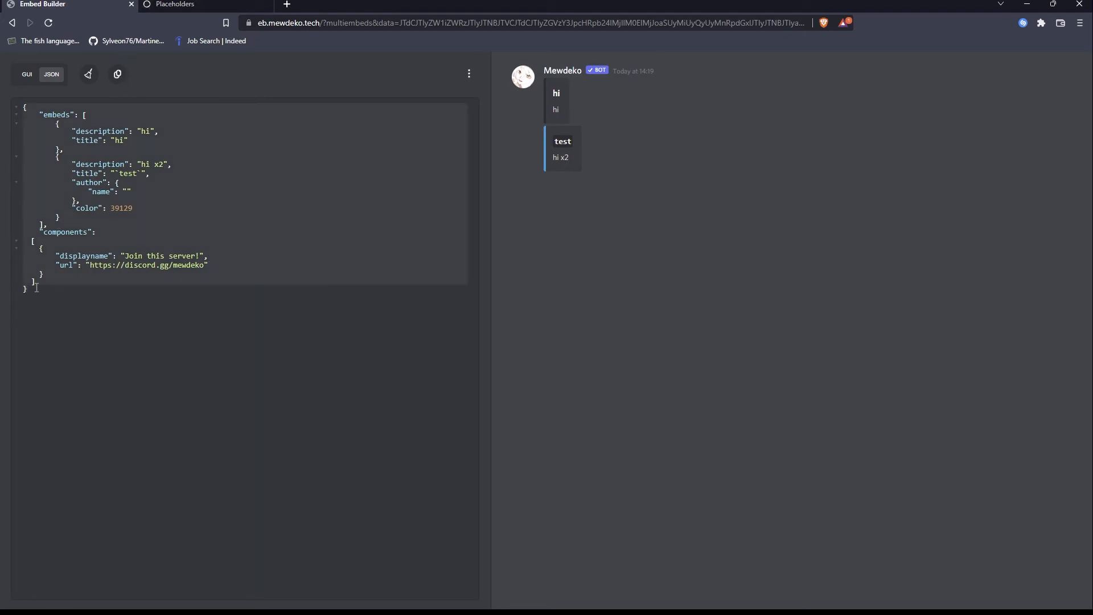
key("alt+Tab")
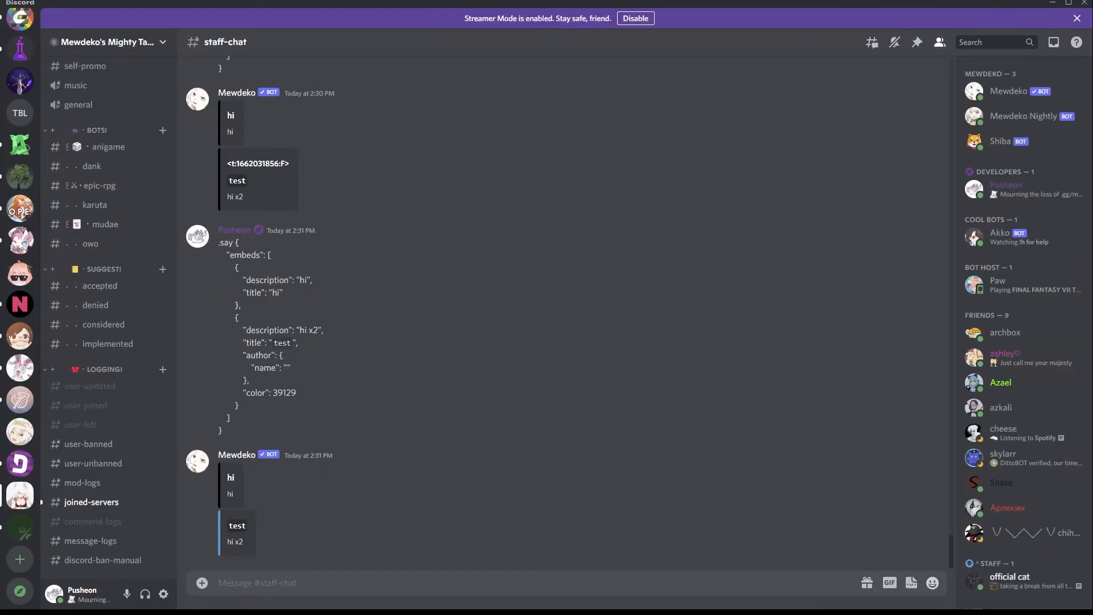
type(".say")
key("ctrl+v")
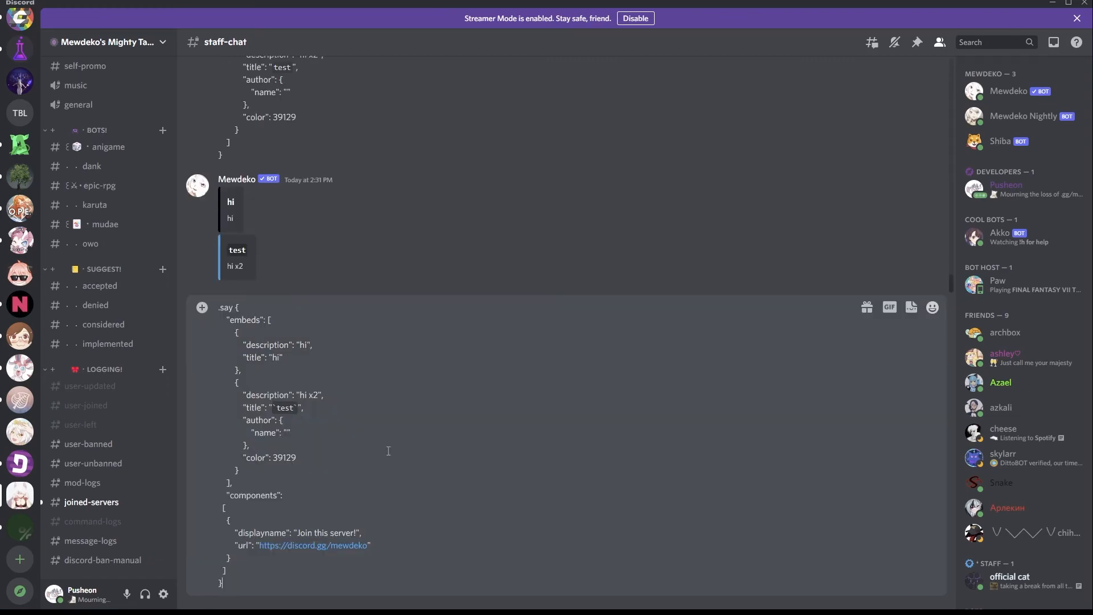
key("Return")
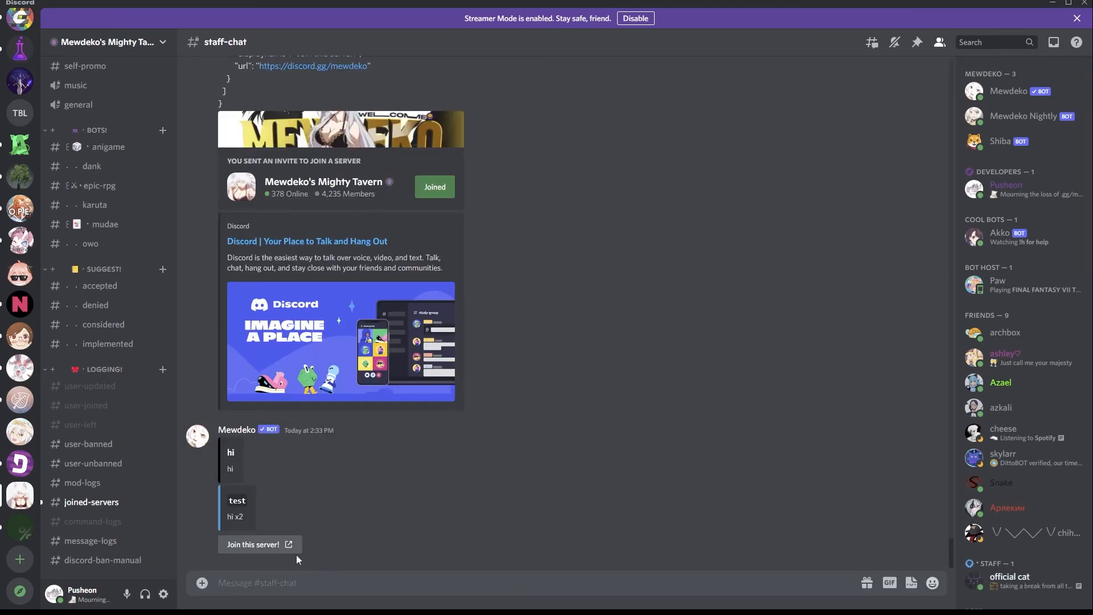
Test the posted "Join this server!" link button, return to staff-chat and switch back to the Embed Builder.
left_click(259, 542)
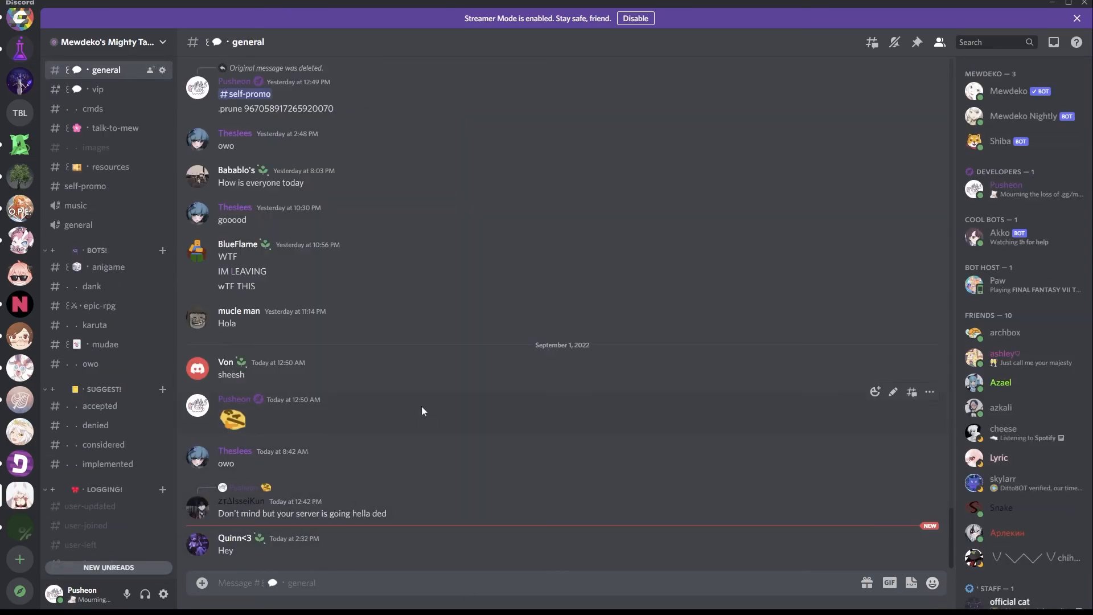
key("alt+Left")
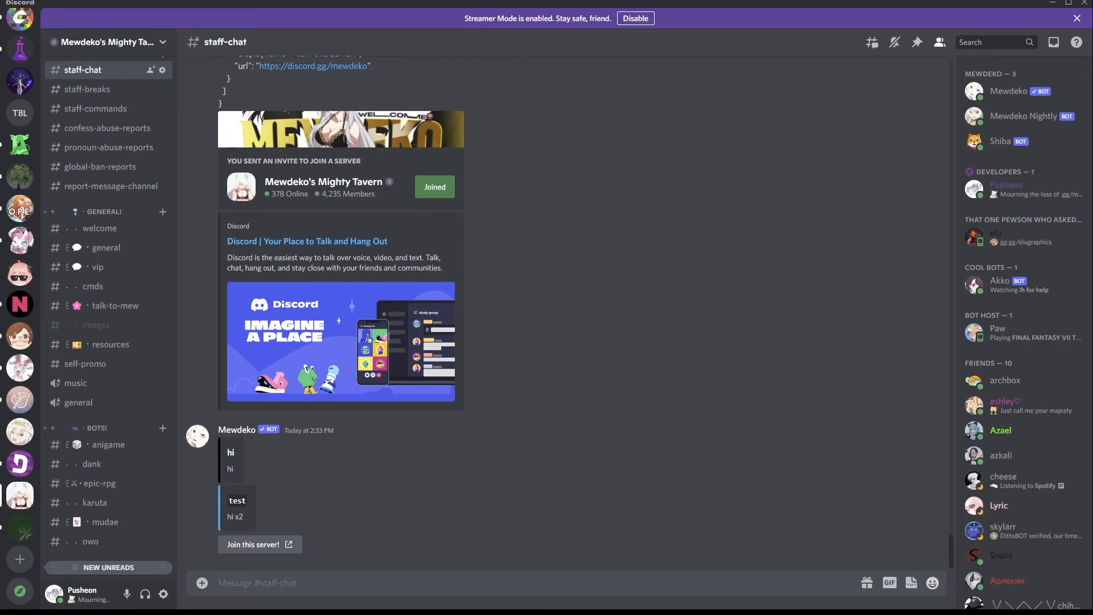
key("alt+Tab")
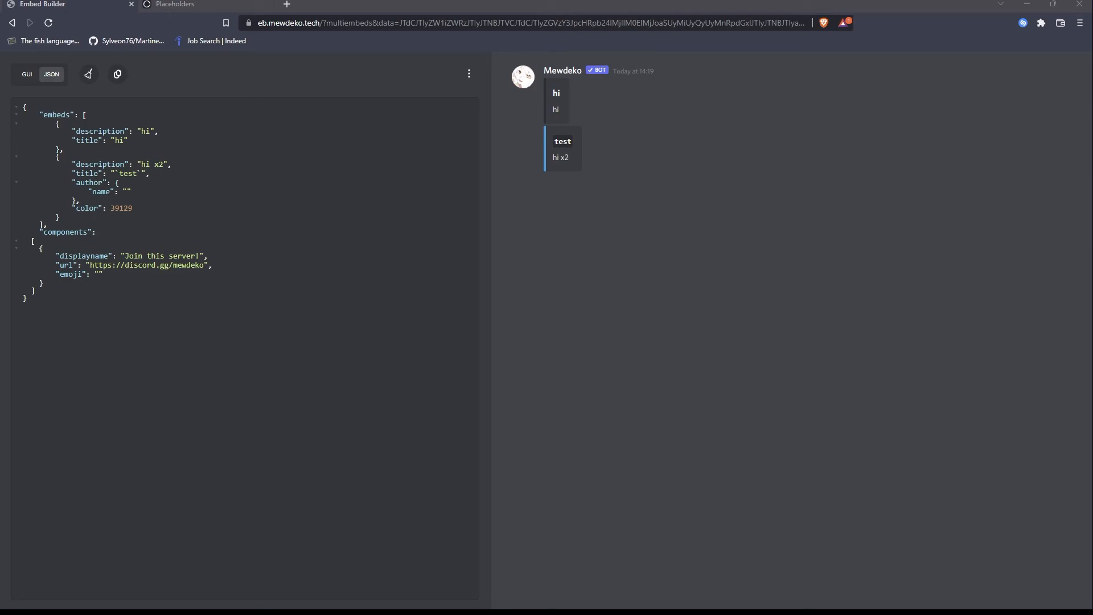
Switch to Discord and send the HaneMeow emoji escaped with a leading backslash in staff-chat to expose its code.
key("alt+Tab")
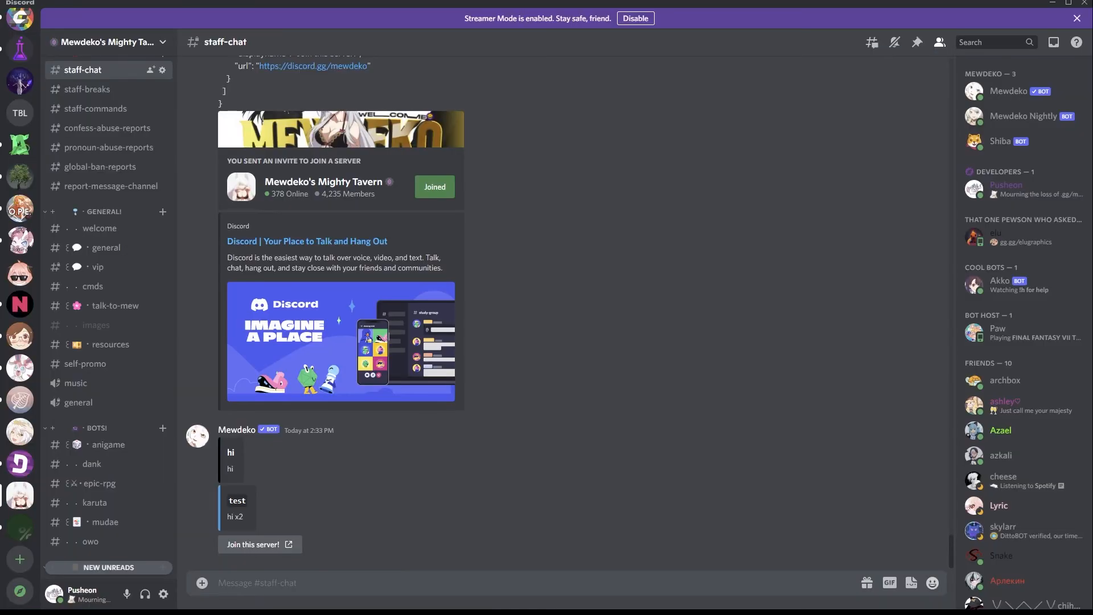
type(":")
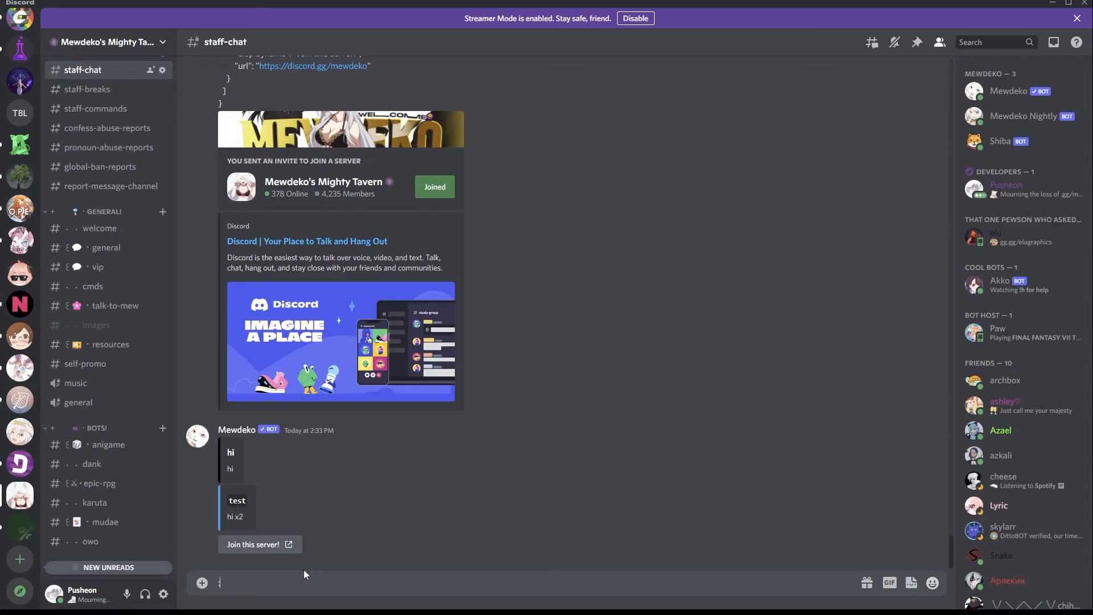
type("hanem")
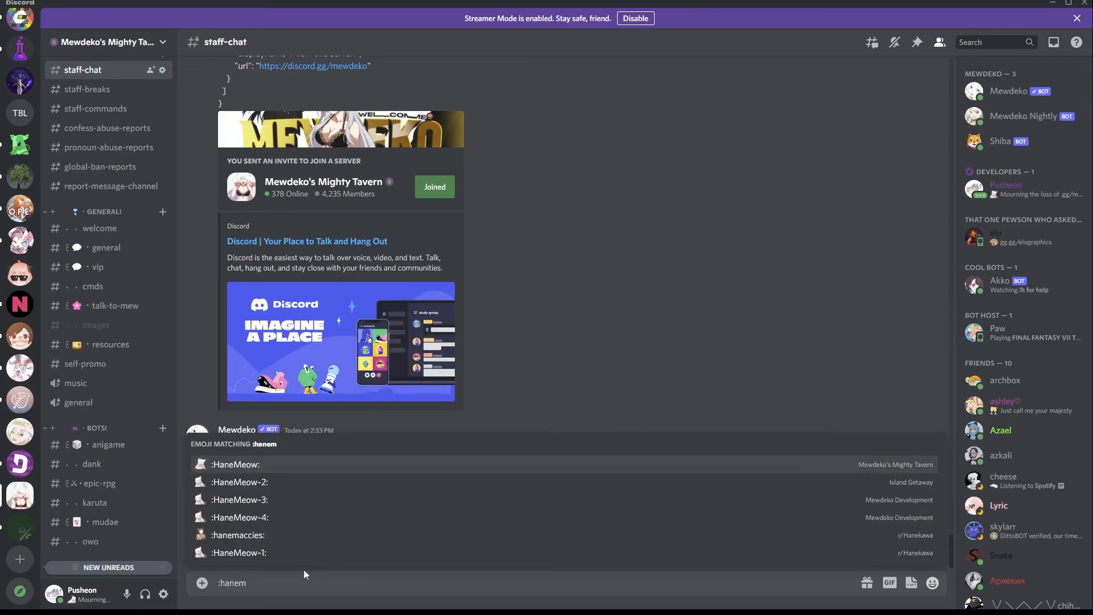
key("Return")
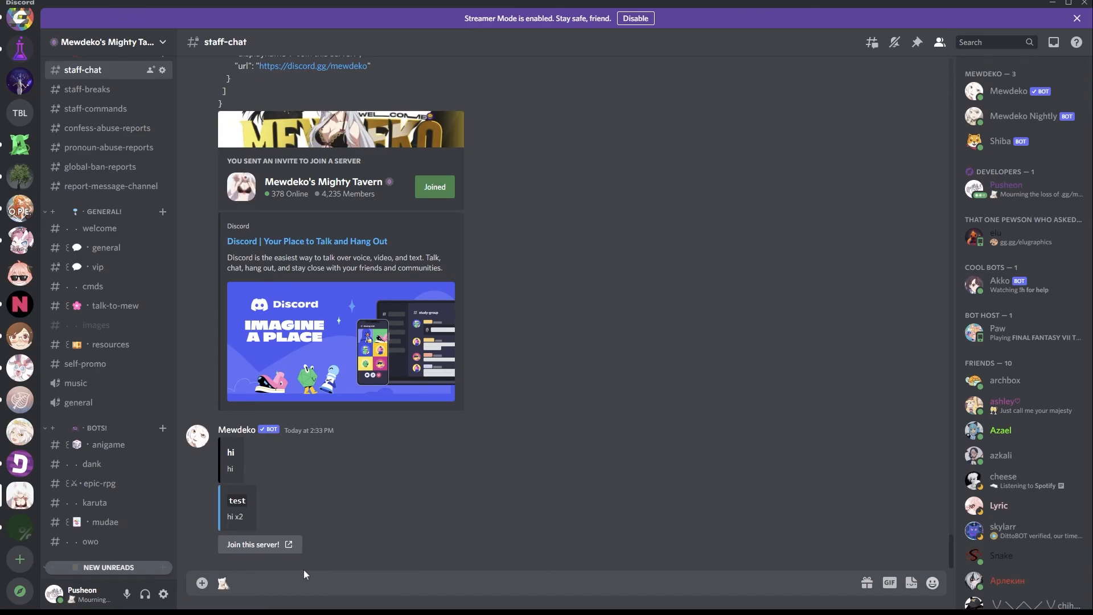
key("Home")
type("\\")
key("Return")
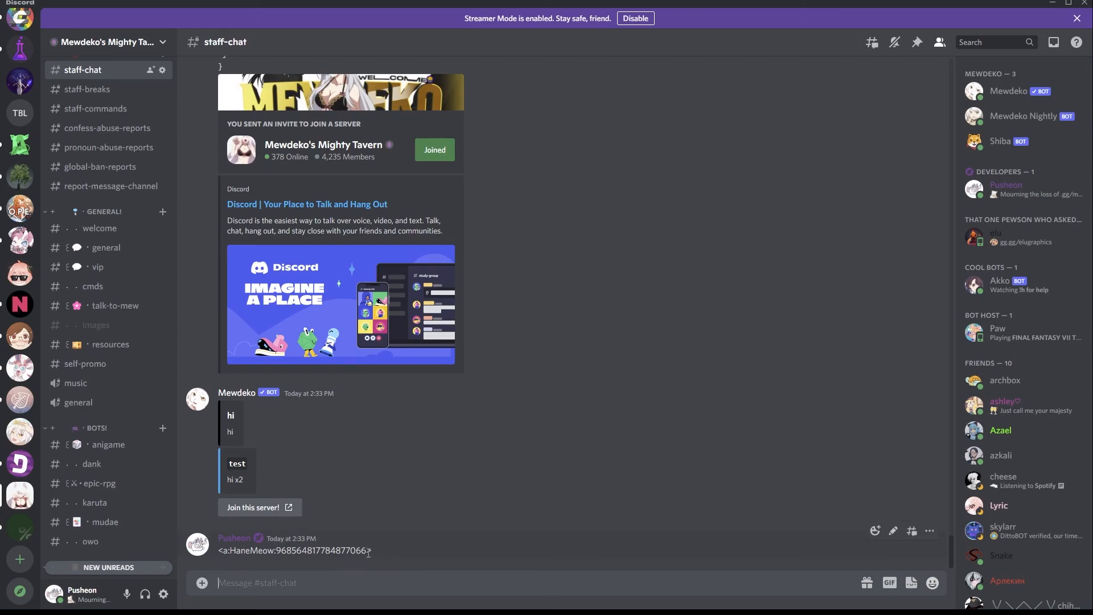
left_click_drag(374, 551, 218, 550)
key("ctrl+c")
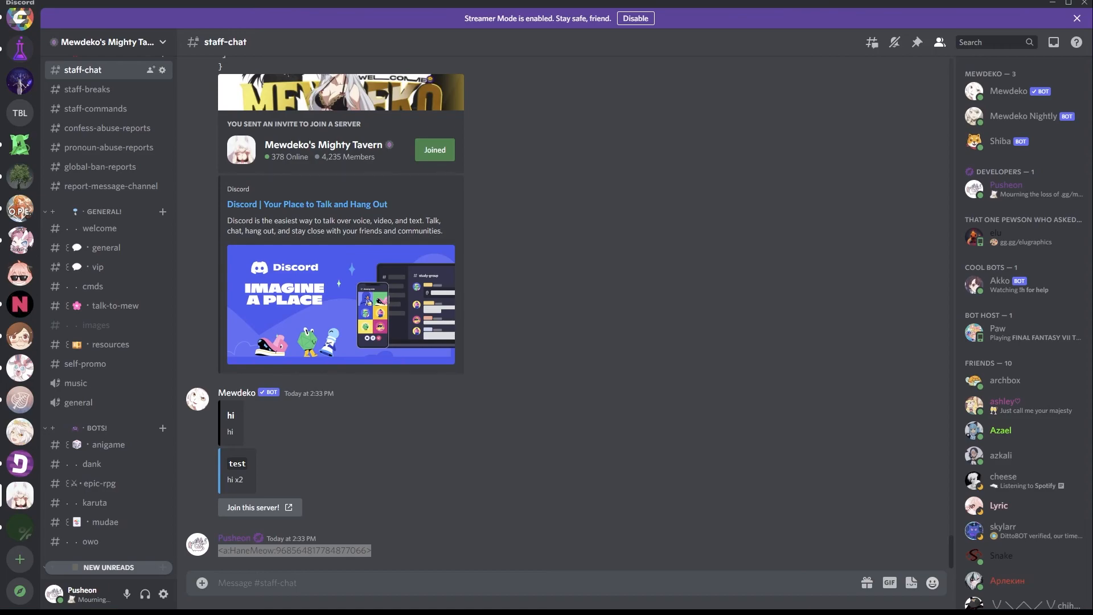
key("alt+Tab")
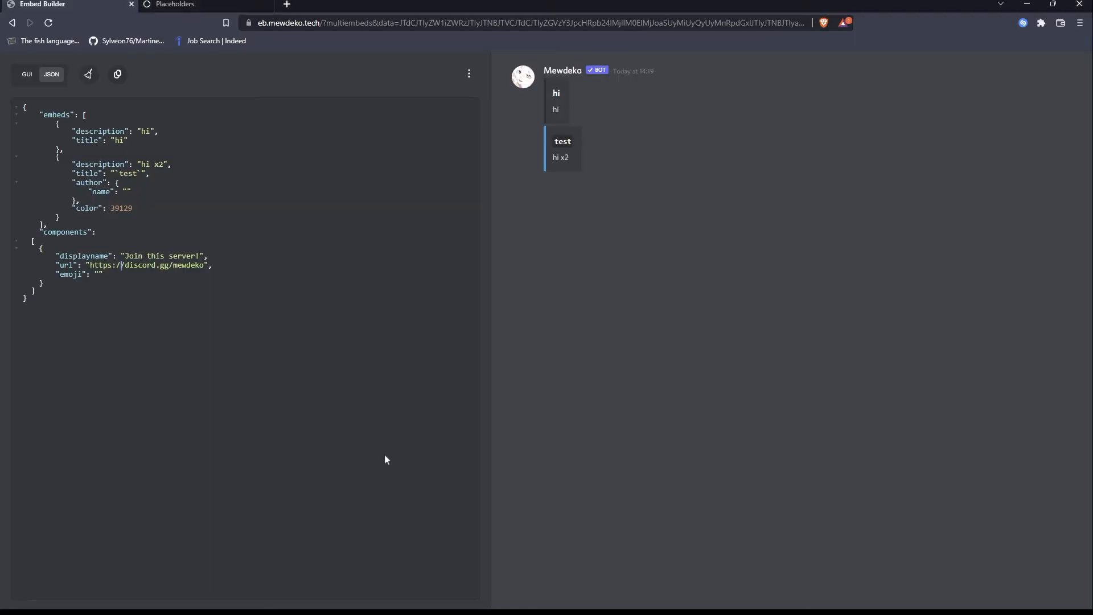
left_click(99, 274)
key("ctrl+v")
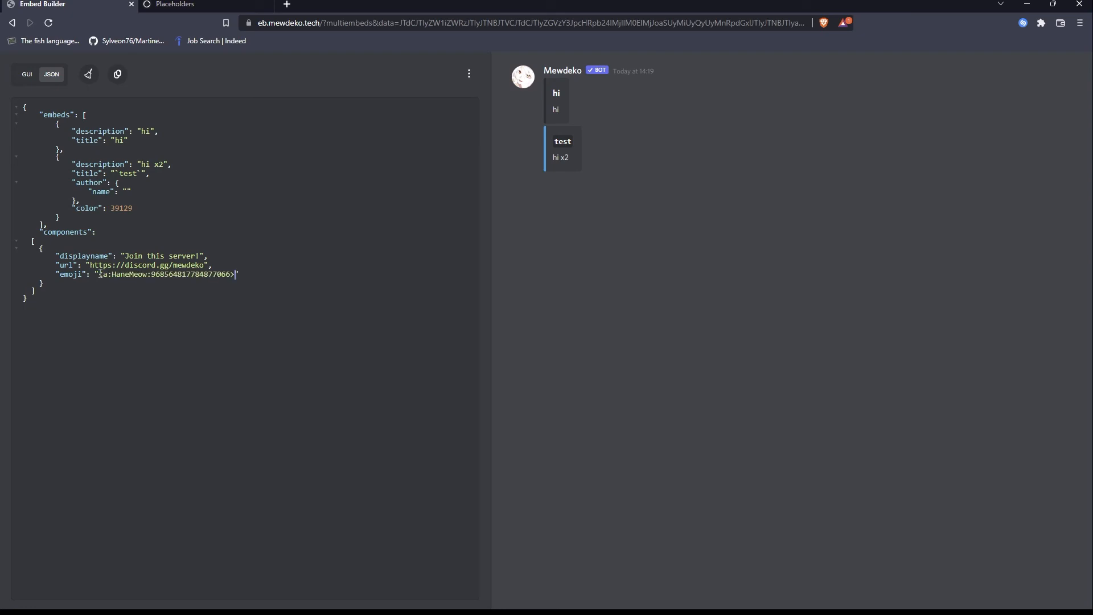
Copy the entire JSON with the emoji link button and send it in Discord's staff-chat using the .say command.
key("ctrl+a")
key("alt+Tab")
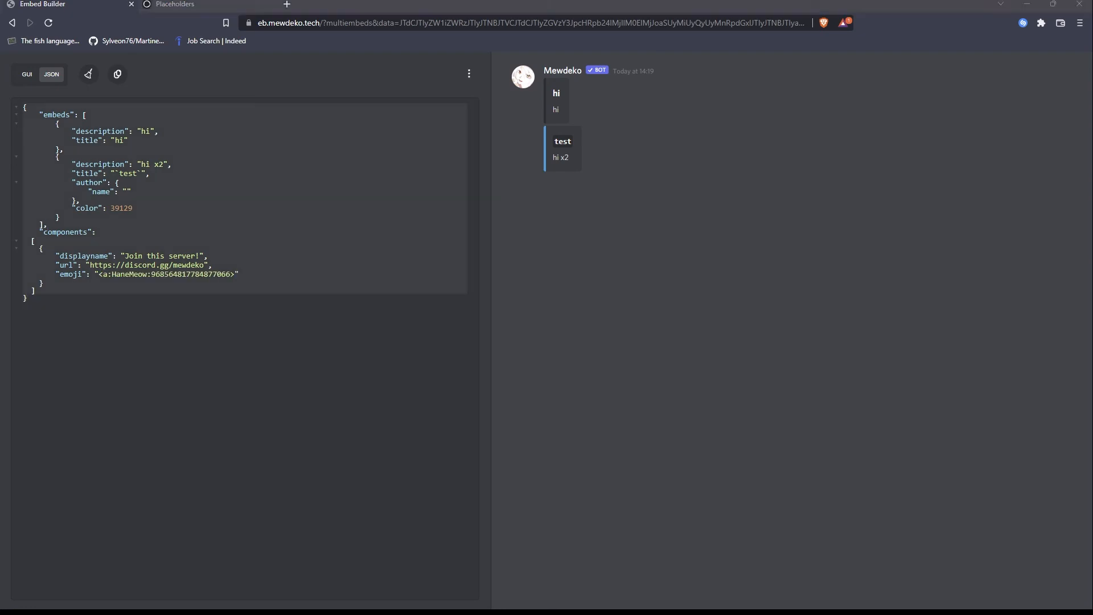
key("alt+Tab")
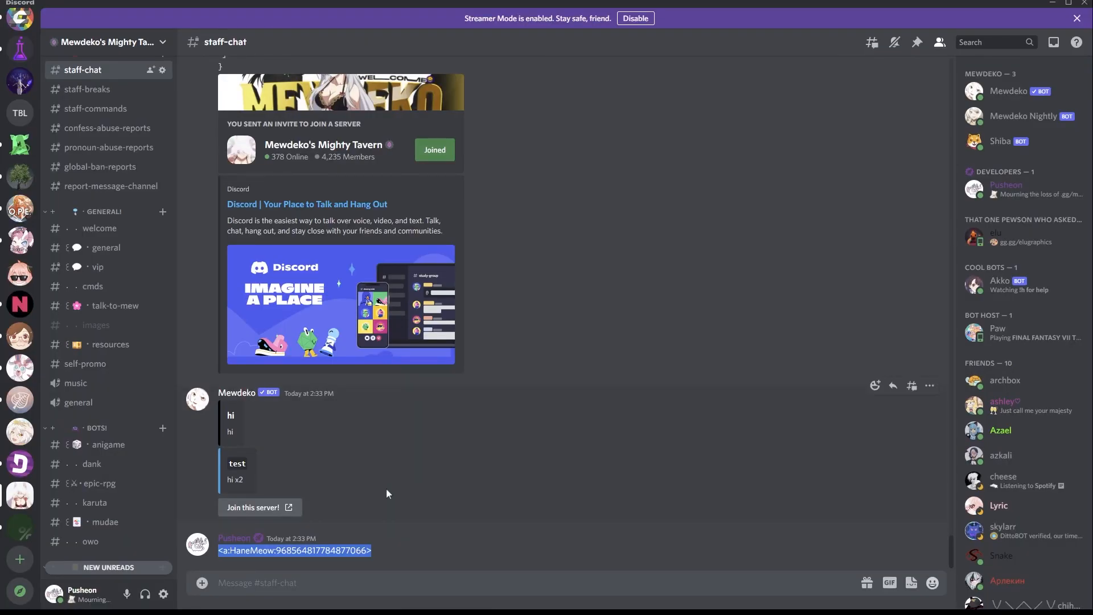
type(".say")
key("ctrl+v")
key("Return")
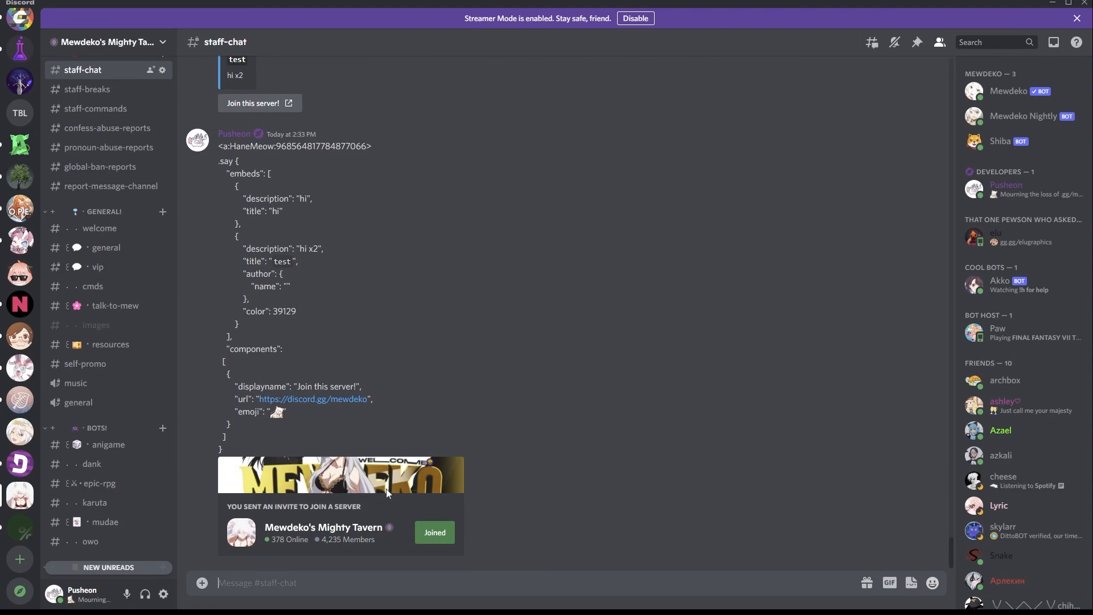